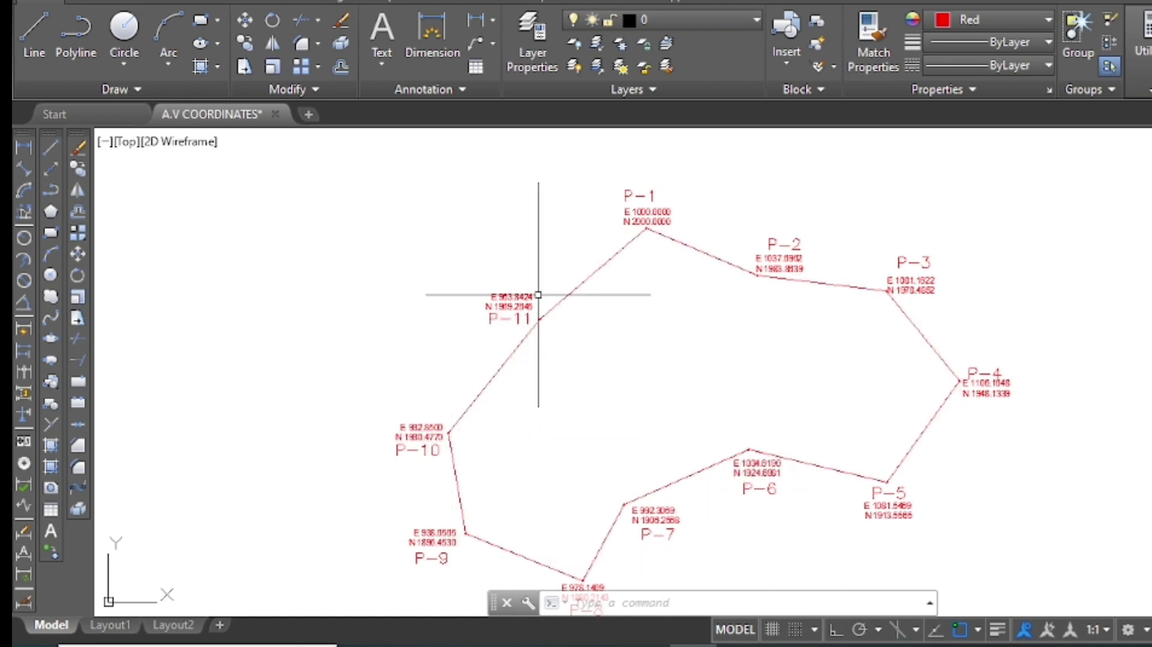
- Read the traverse polyline's area (11348.8842) in AutoCAD, then switch to the Excel coordinates sheet
left_click(606, 261)
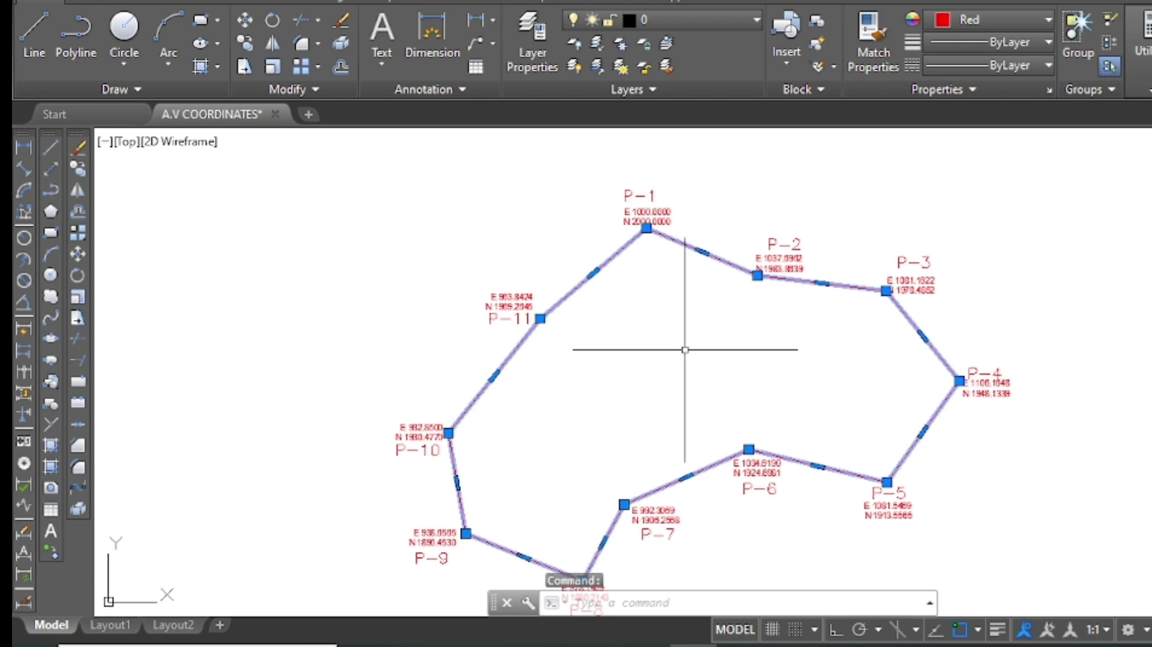
key("Escape")
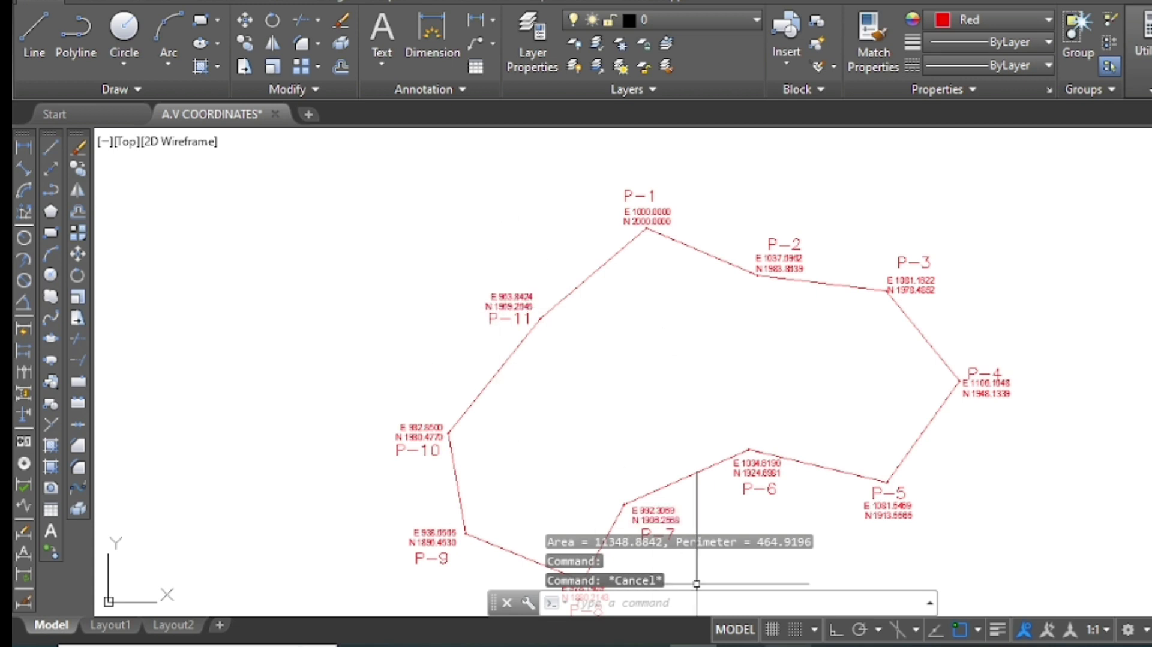
left_click(787, 645)
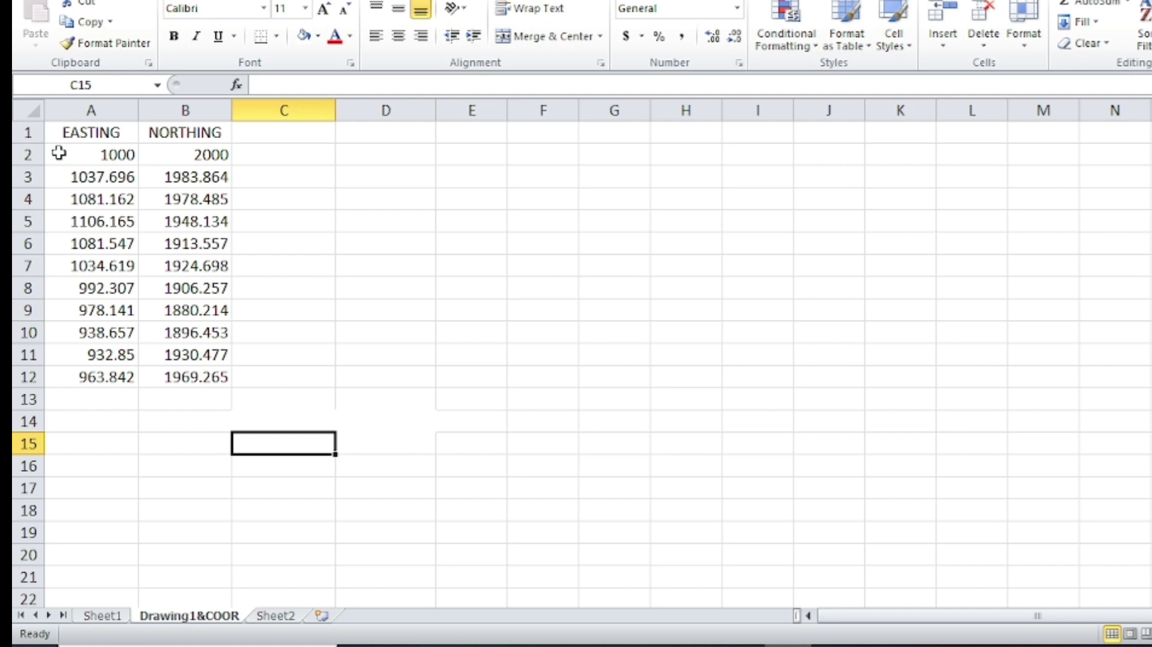
- Copy the first point's coordinates (1000, 2000) from A2:B2 into A13:B13 to close the traverse
left_click_drag(54, 154, 184, 154)
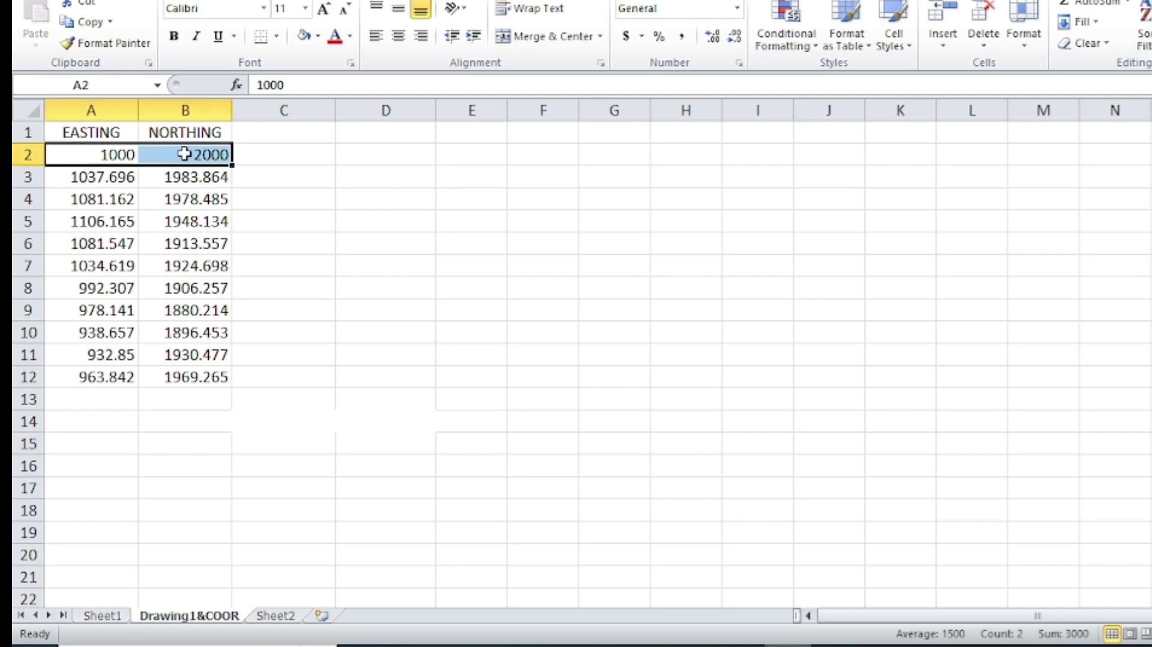
key("ctrl+c")
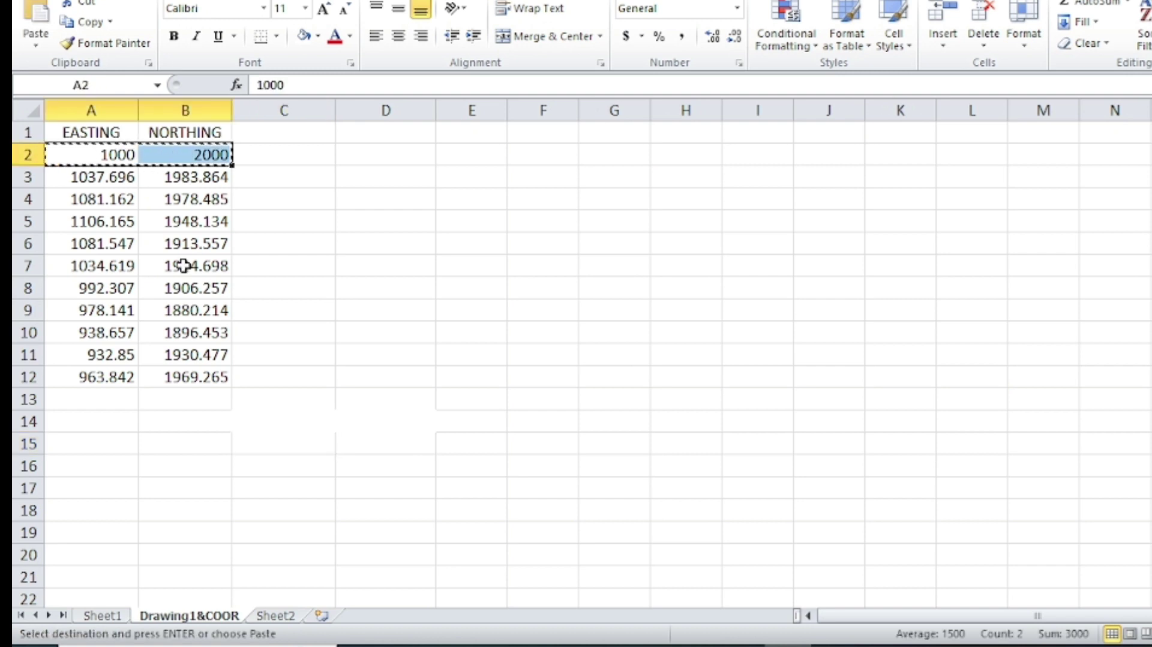
left_click(114, 399)
left_click_drag(114, 399, 173, 400)
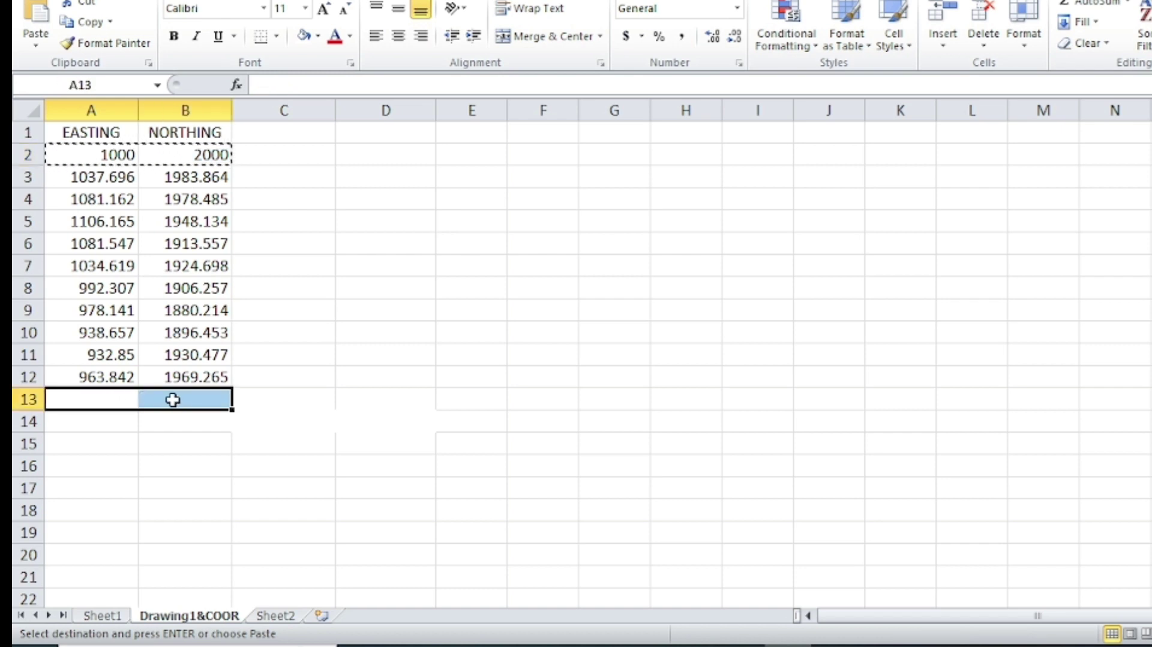
key("ctrl+v")
left_click(240, 447)
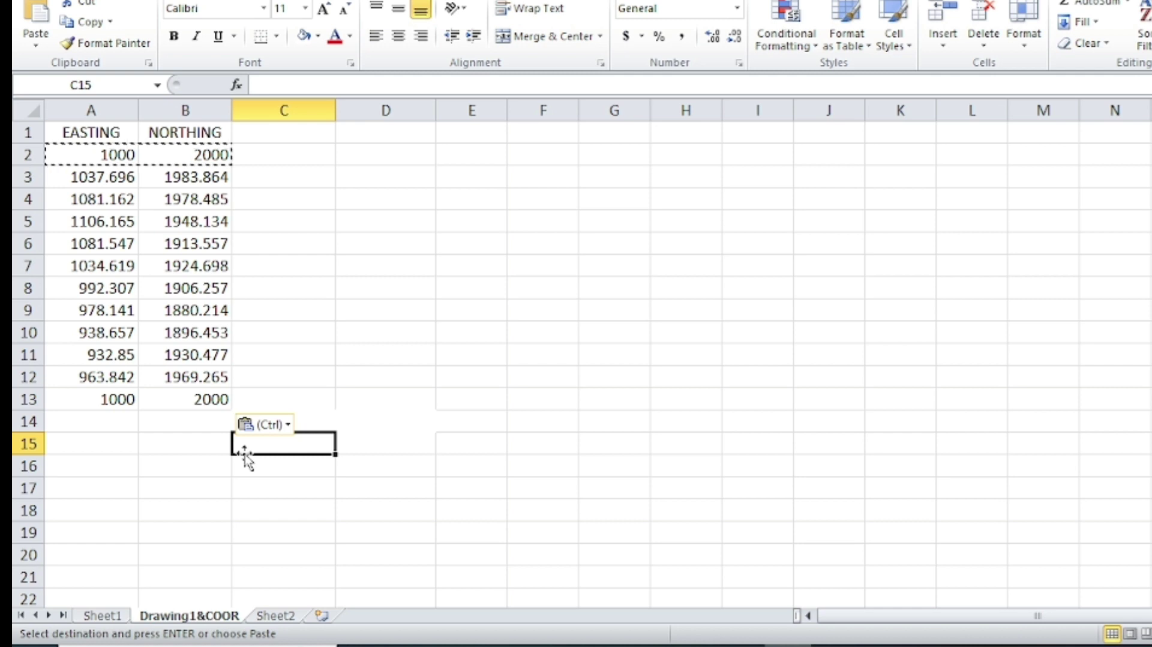
key("Escape")
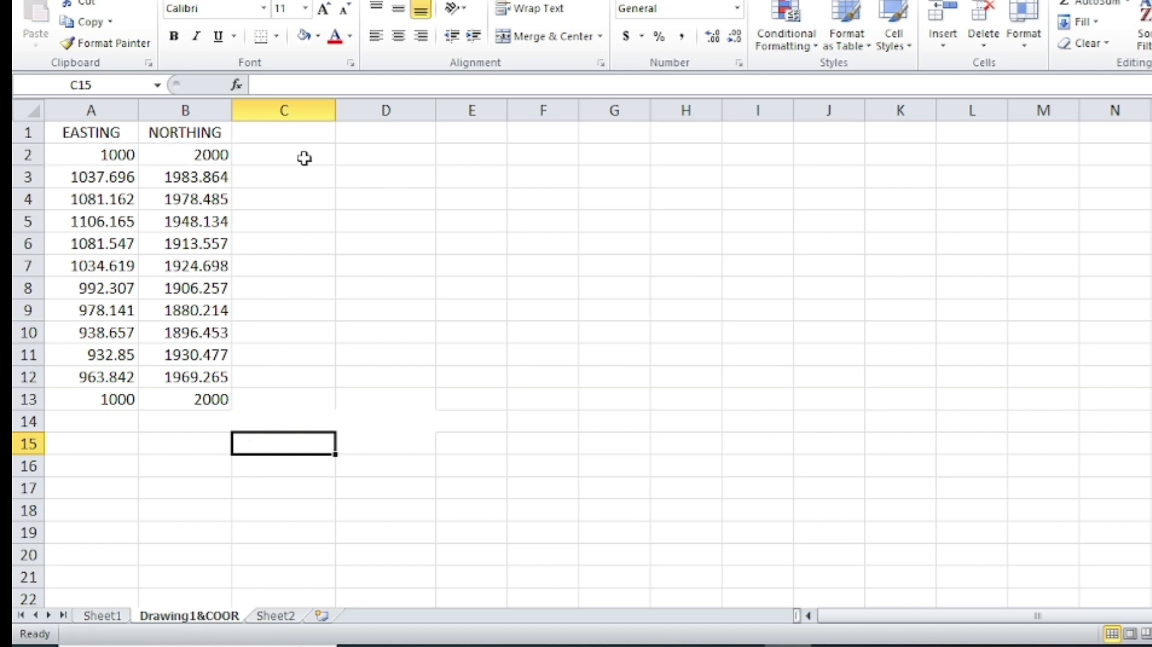
- Enter the column headings P in C2 and Q in D2
left_click(305, 157)
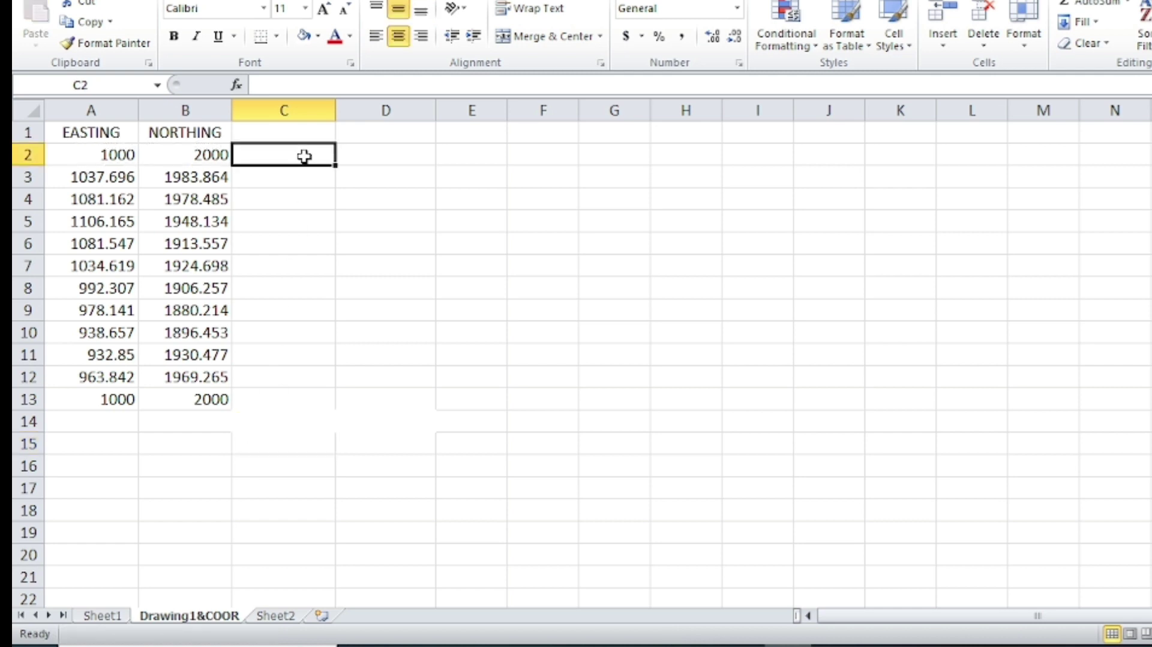
type("P")
key("Return")
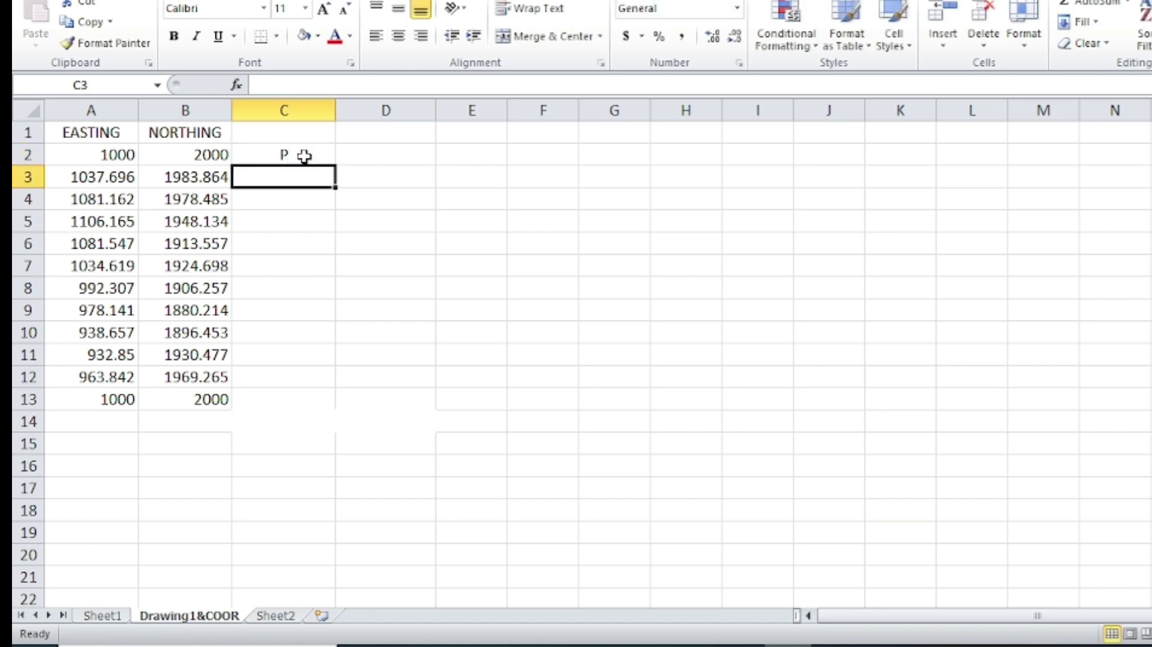
left_click(360, 152)
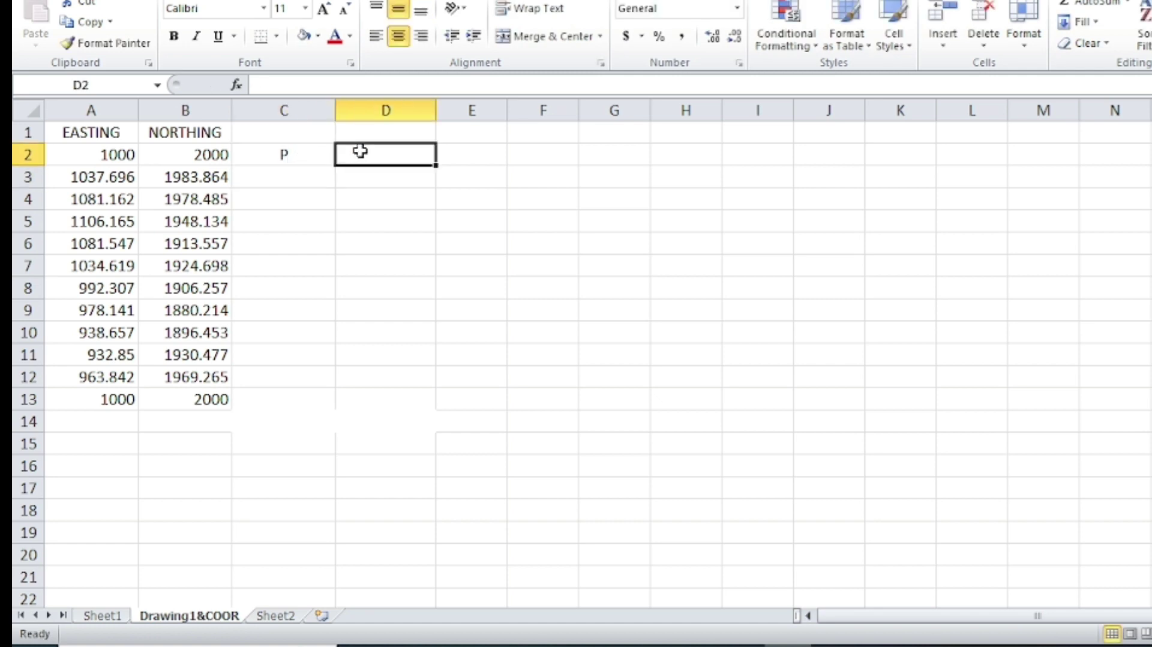
type("Q")
left_click(282, 178)
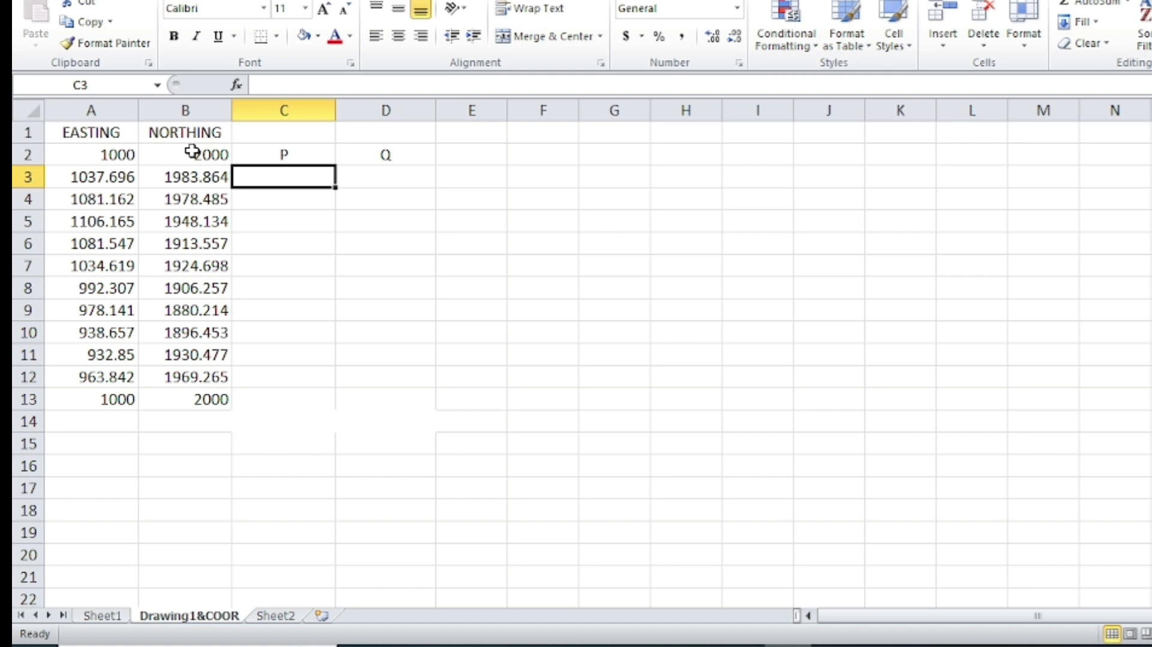
- Enter the formula =A2*B3 in C3 for the first P cross-product
left_click(192, 151)
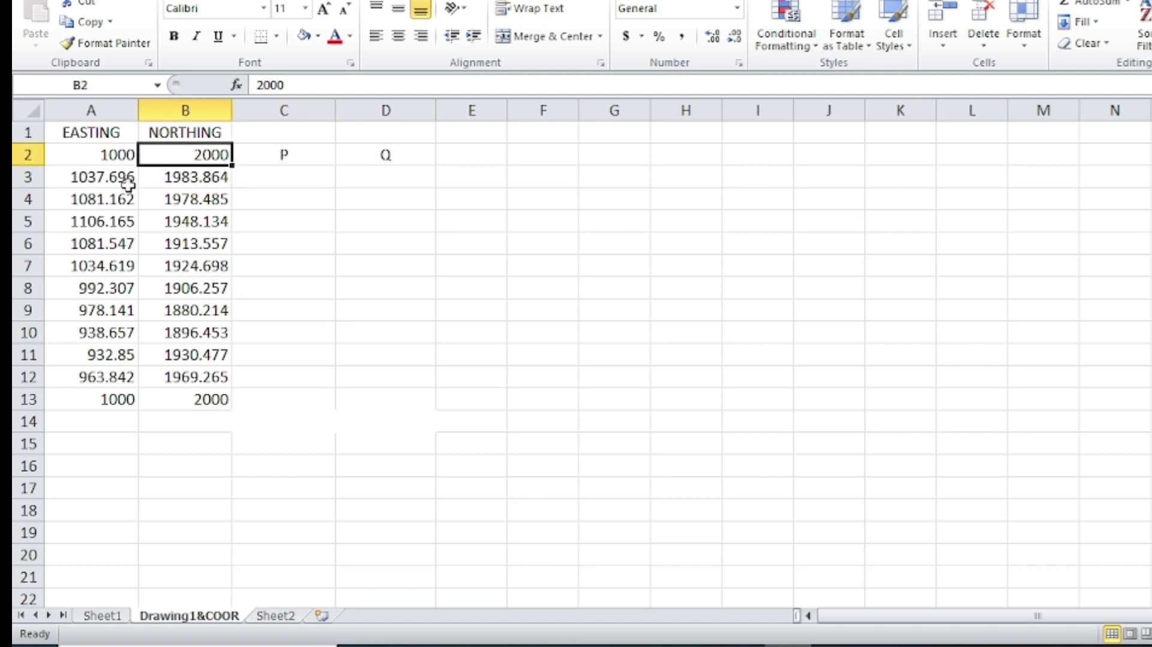
left_click(109, 180)
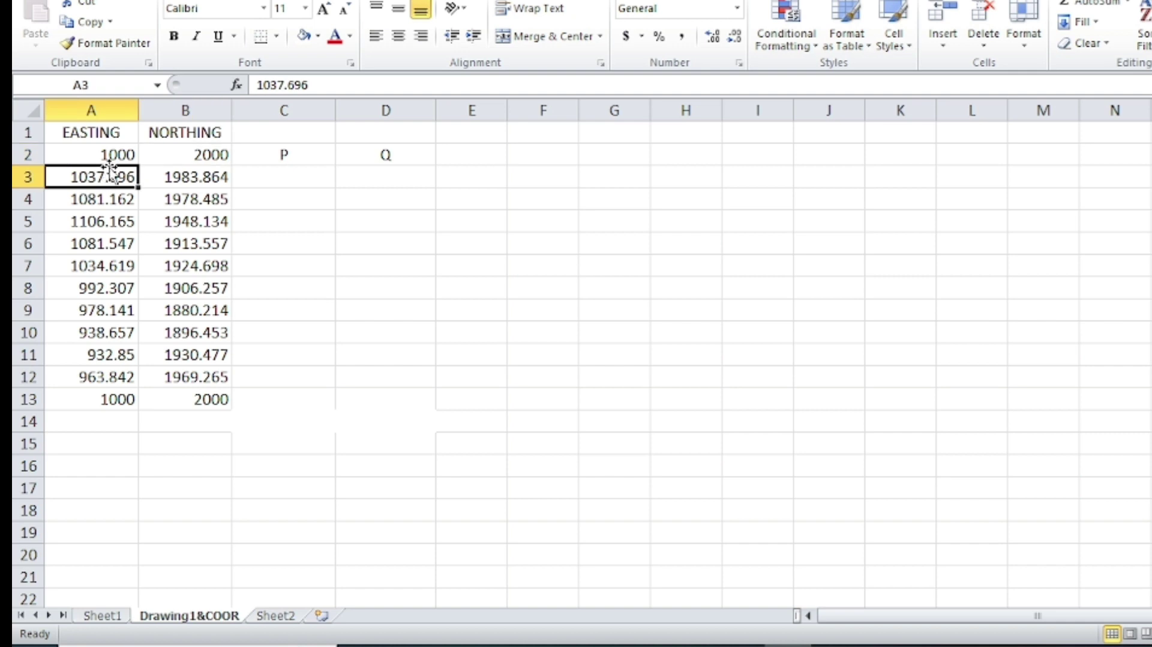
left_click(112, 152)
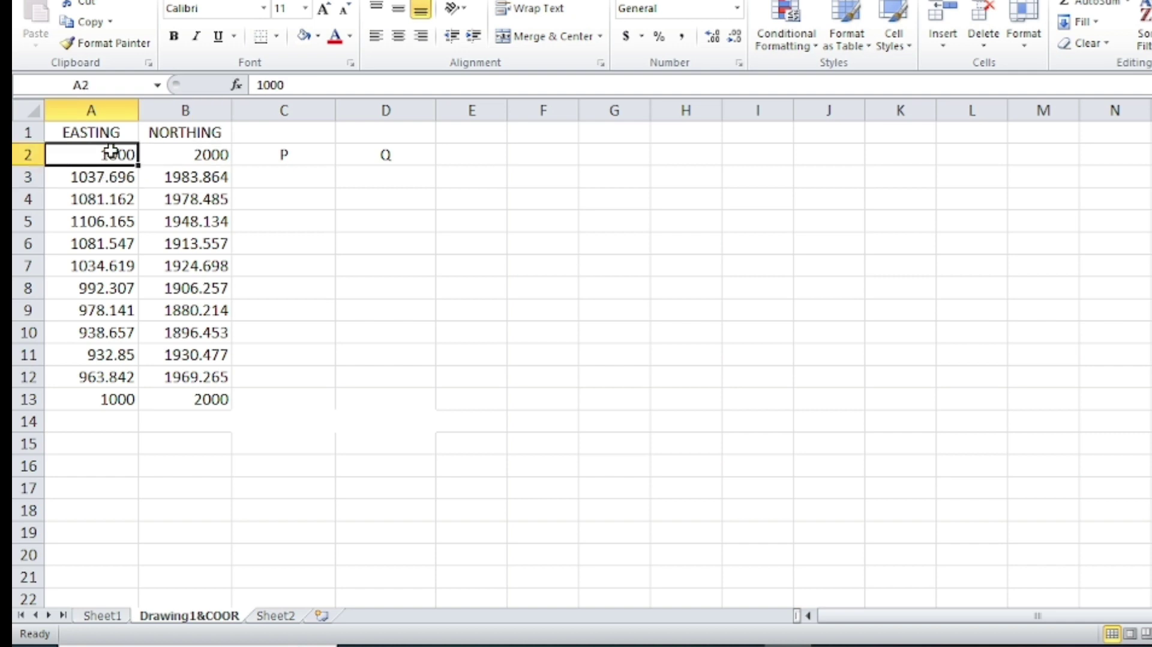
left_click(193, 179)
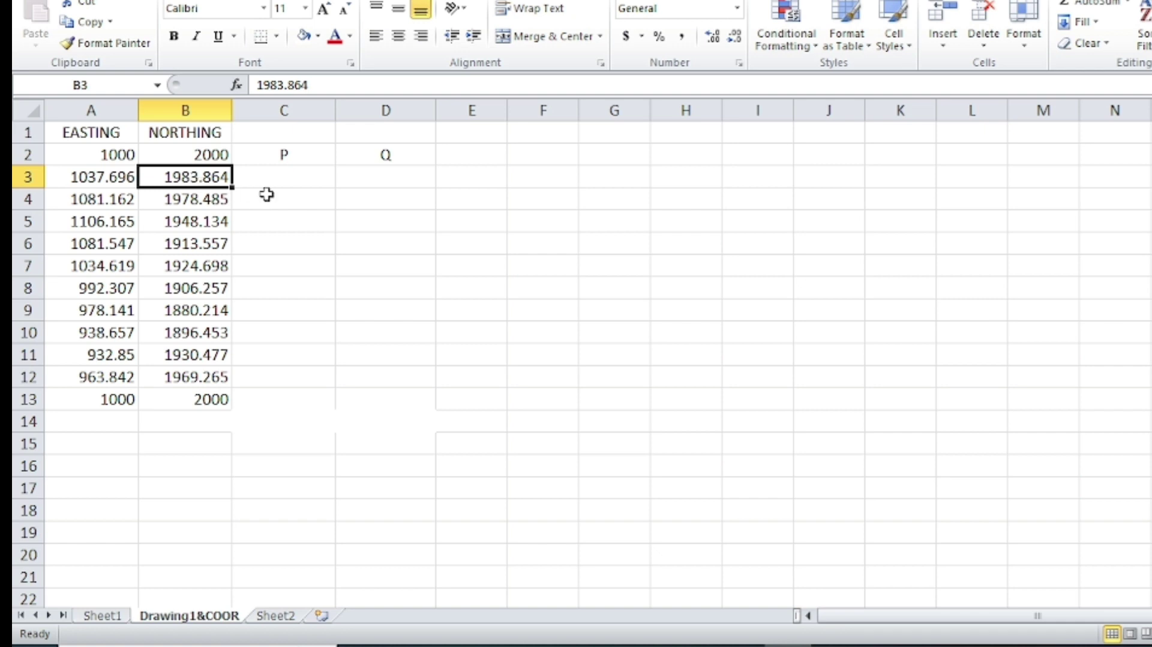
double_click(297, 177)
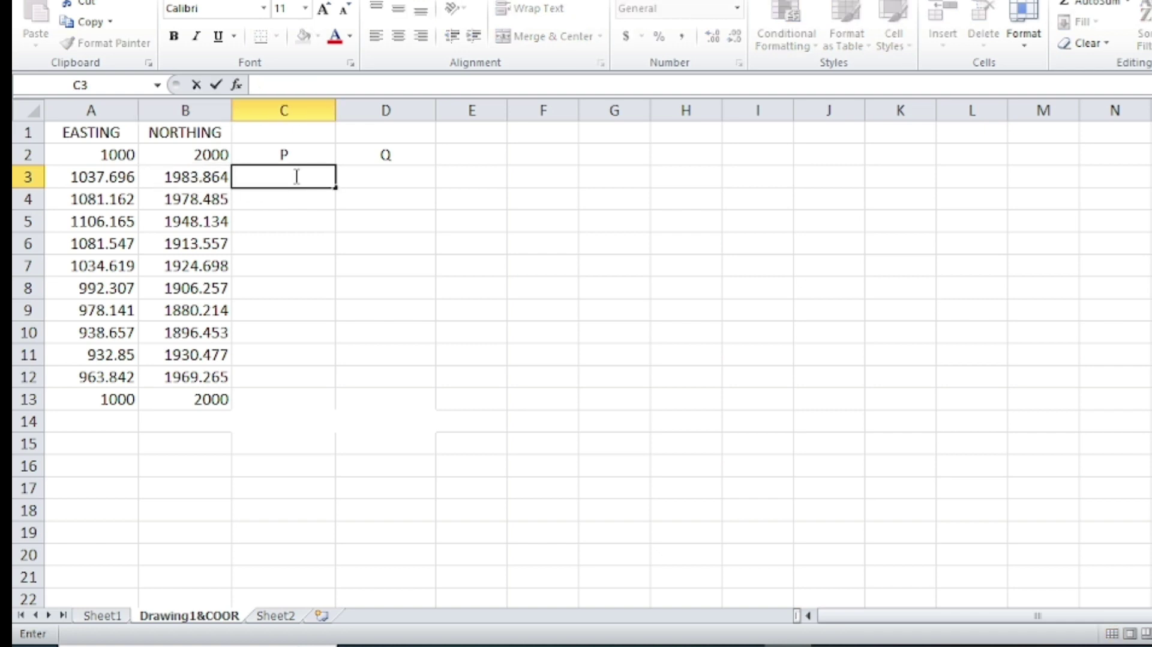
type("=")
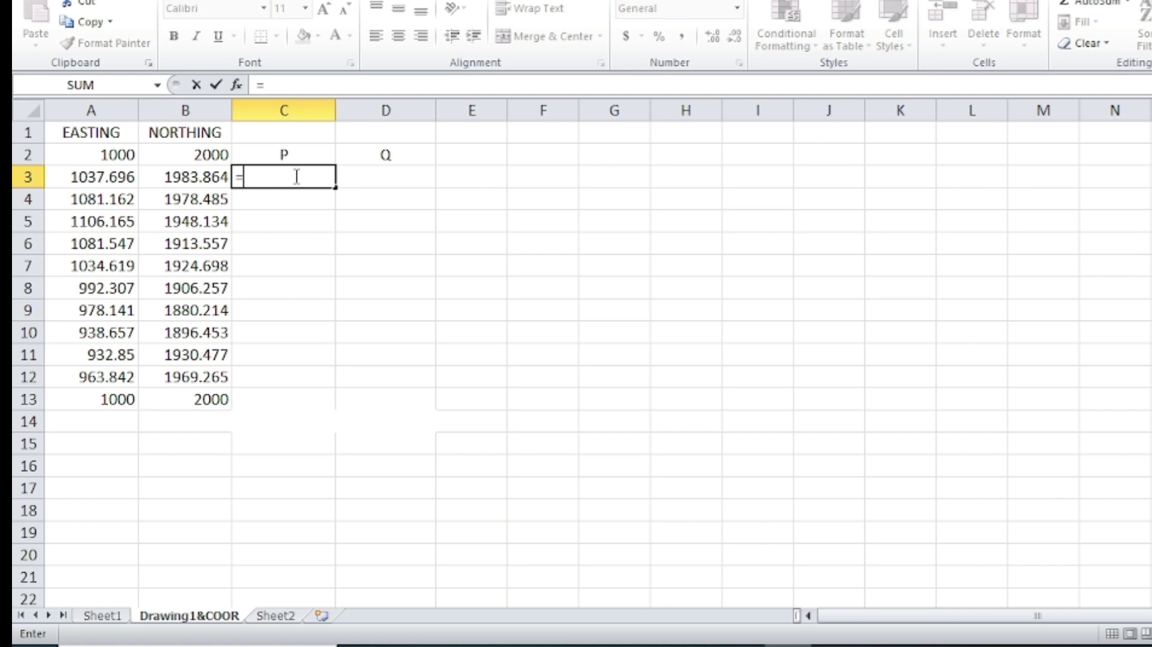
left_click(104, 155)
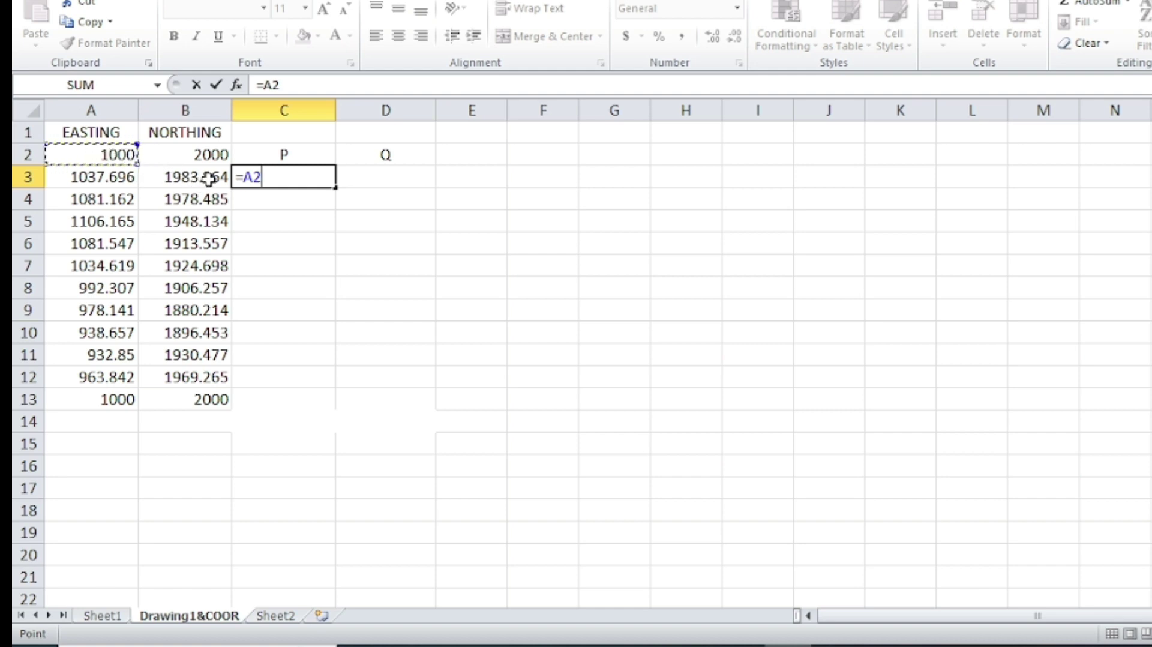
type("*")
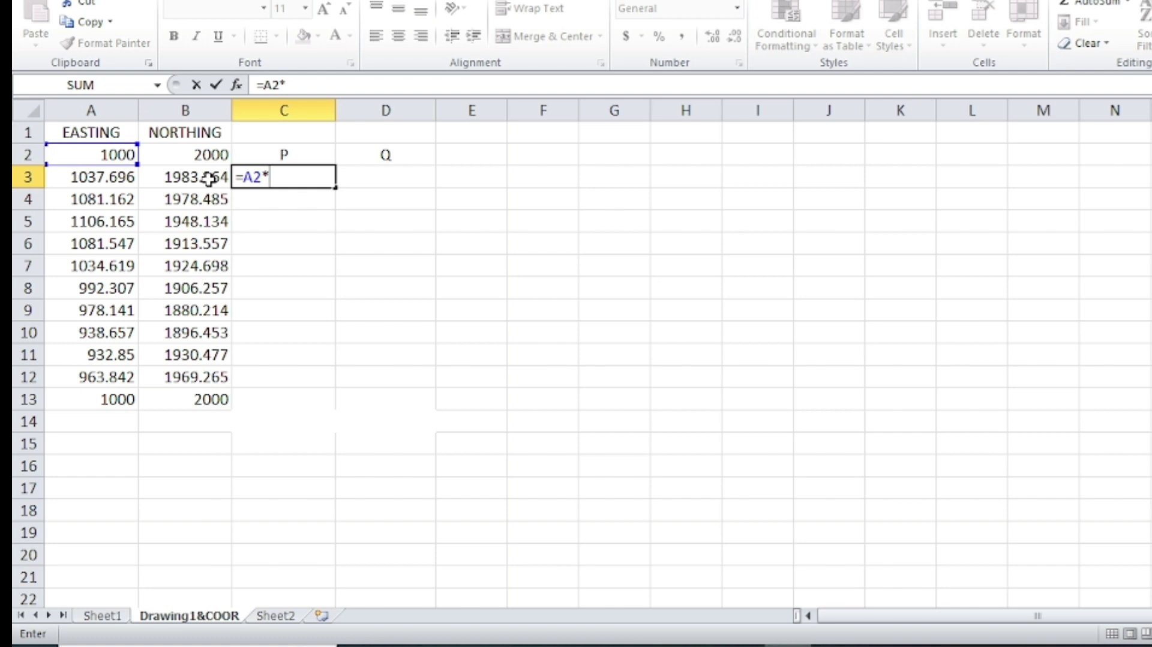
left_click(208, 178)
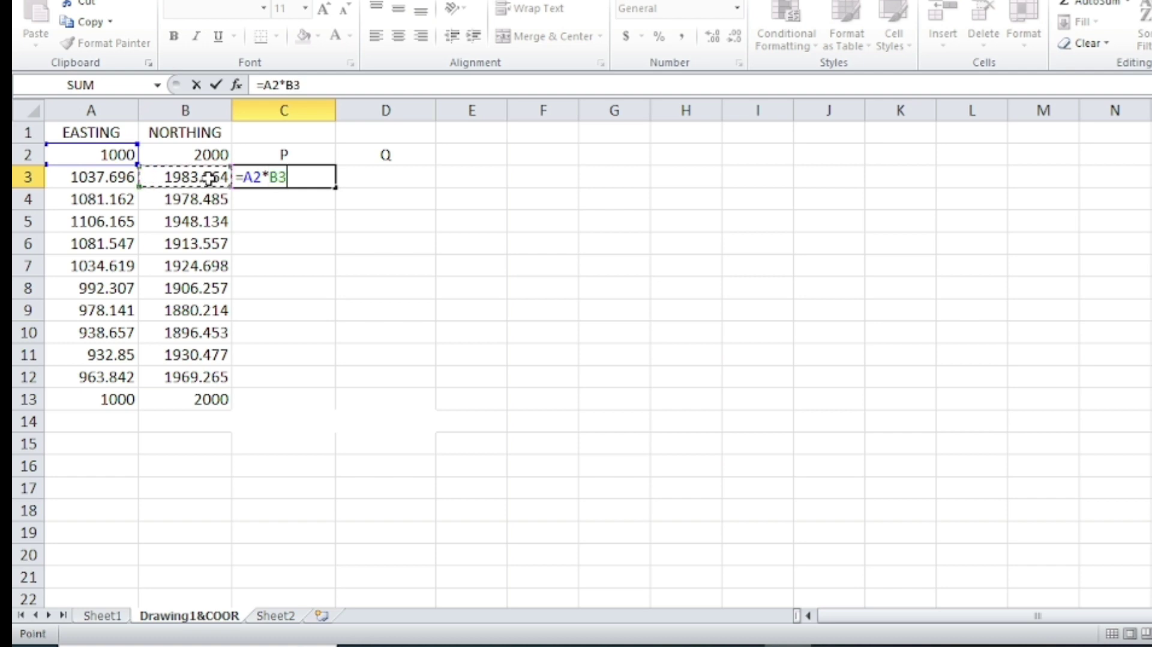
key("Return")
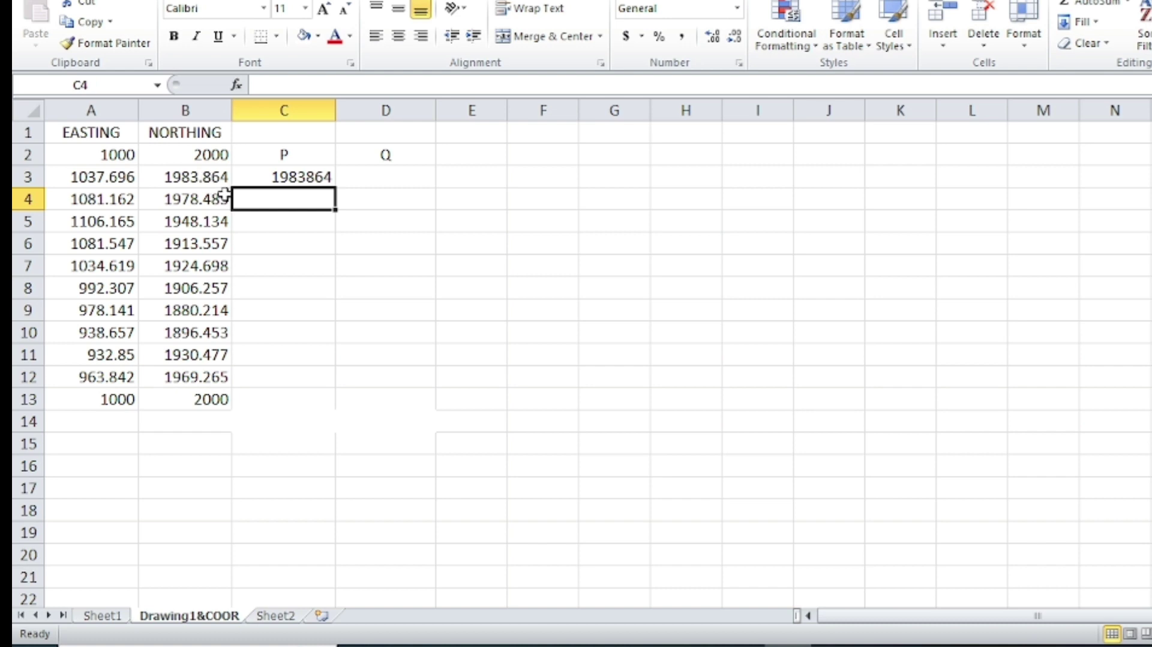
- Fill the P formula down from C3 to C13
left_click(304, 178)
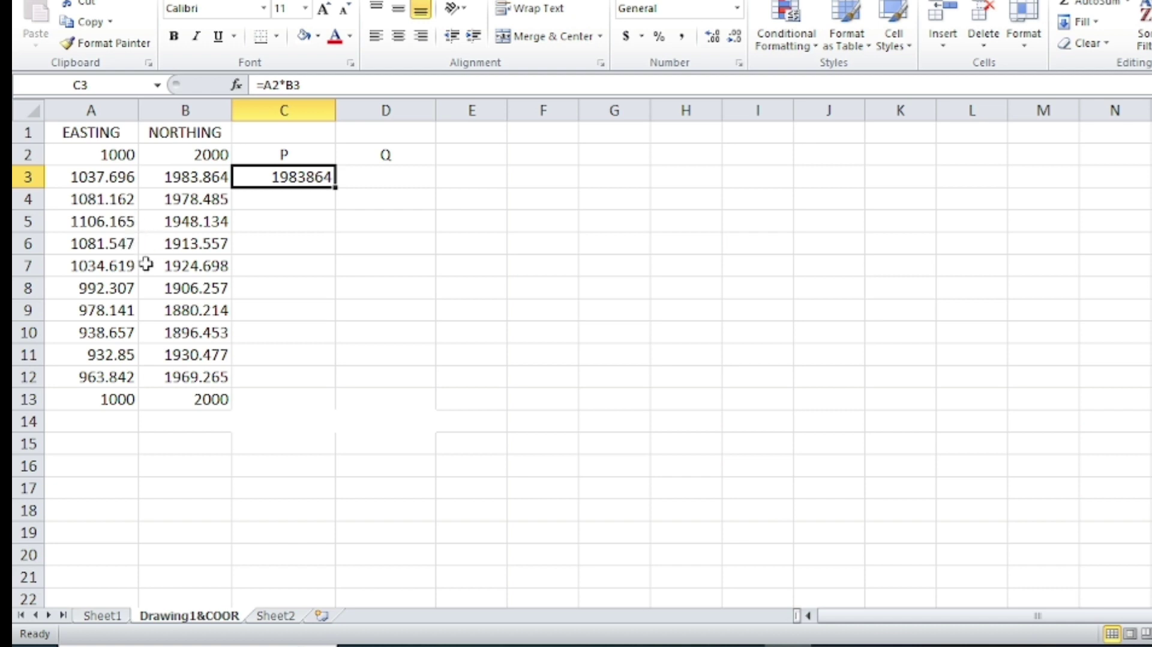
double_click(335, 188)
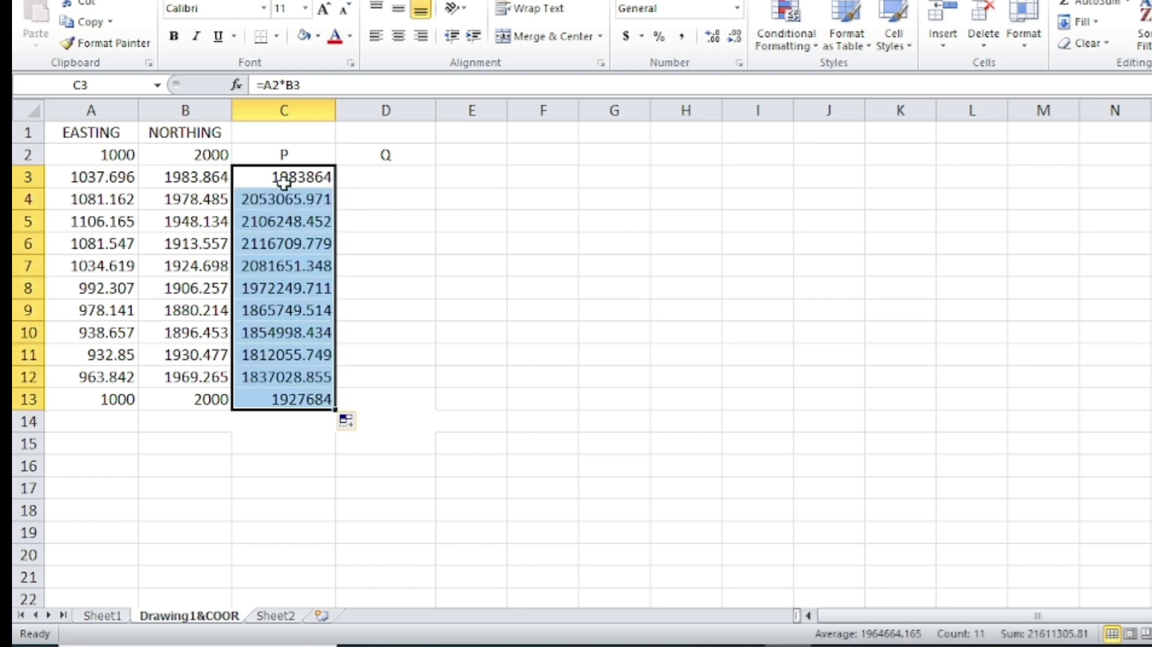
left_click(309, 441)
left_click(375, 180)
- Enter the formula =B2*A3 in D3 for the first Q cross-product
double_click(376, 180)
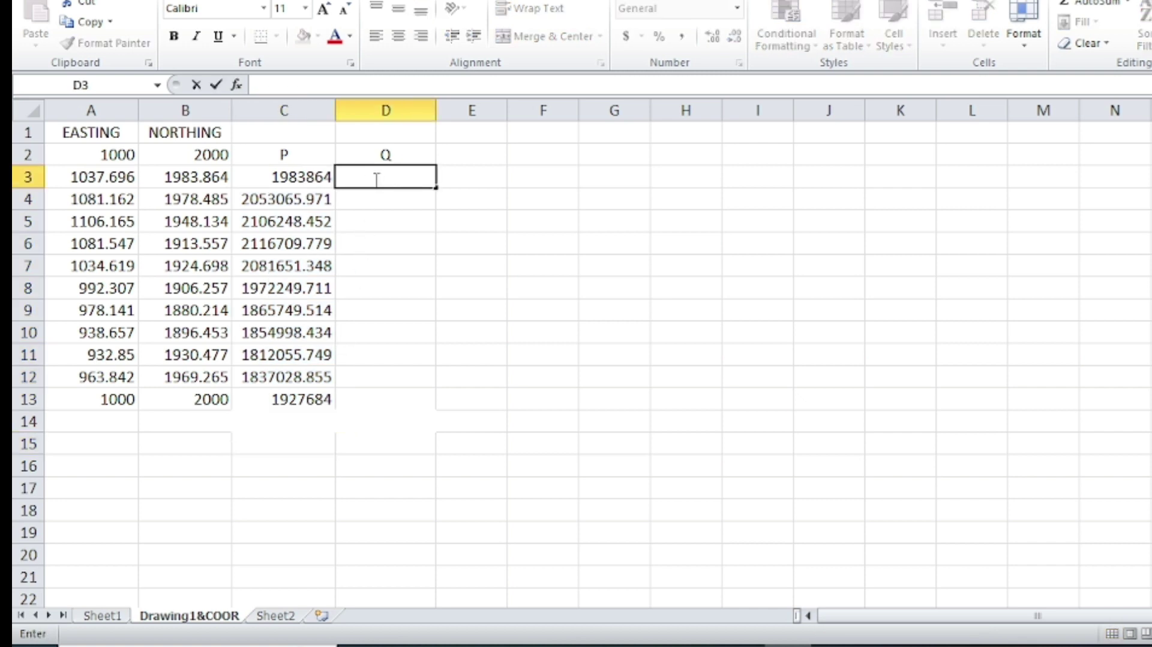
type("=")
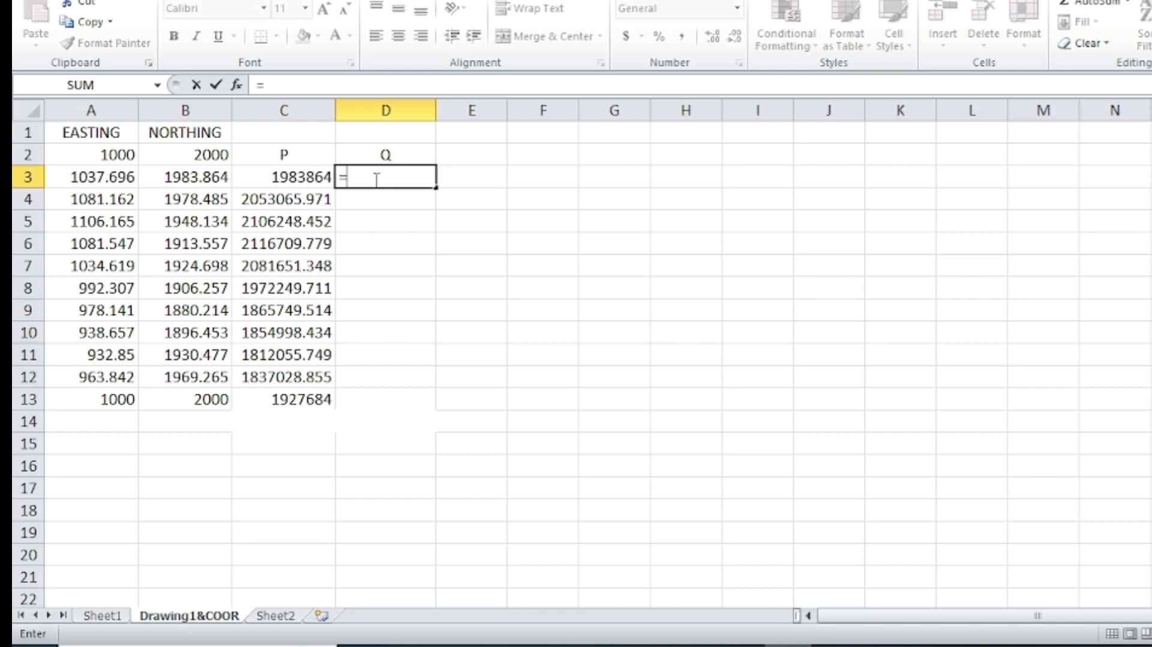
left_click(203, 154)
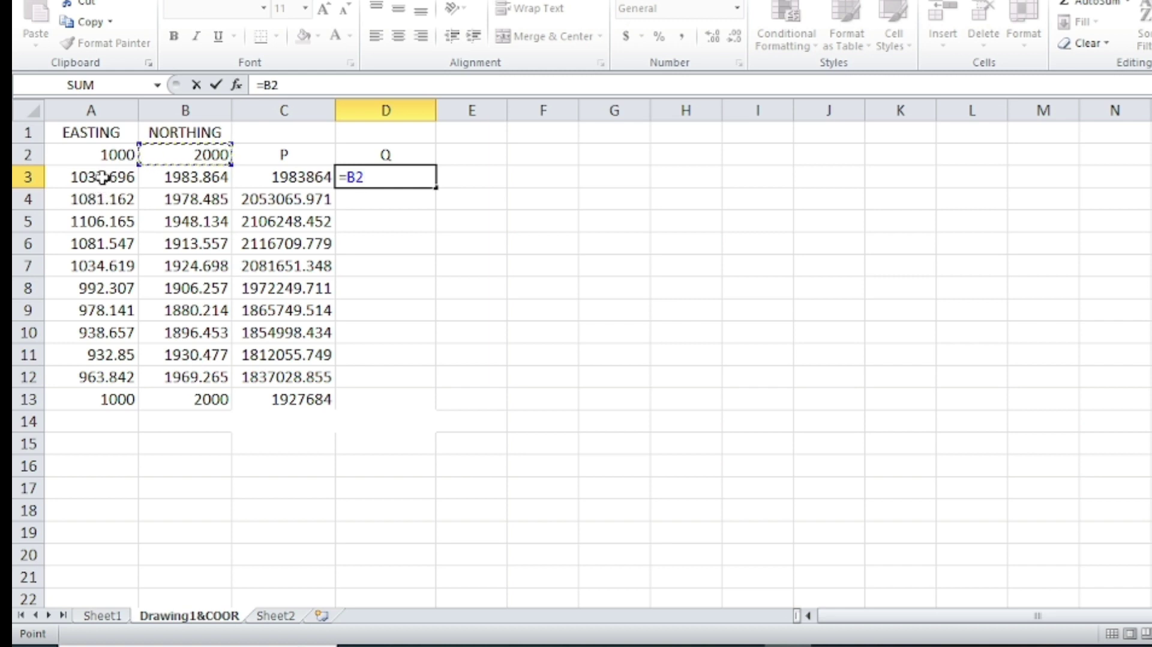
type("*")
left_click(118, 176)
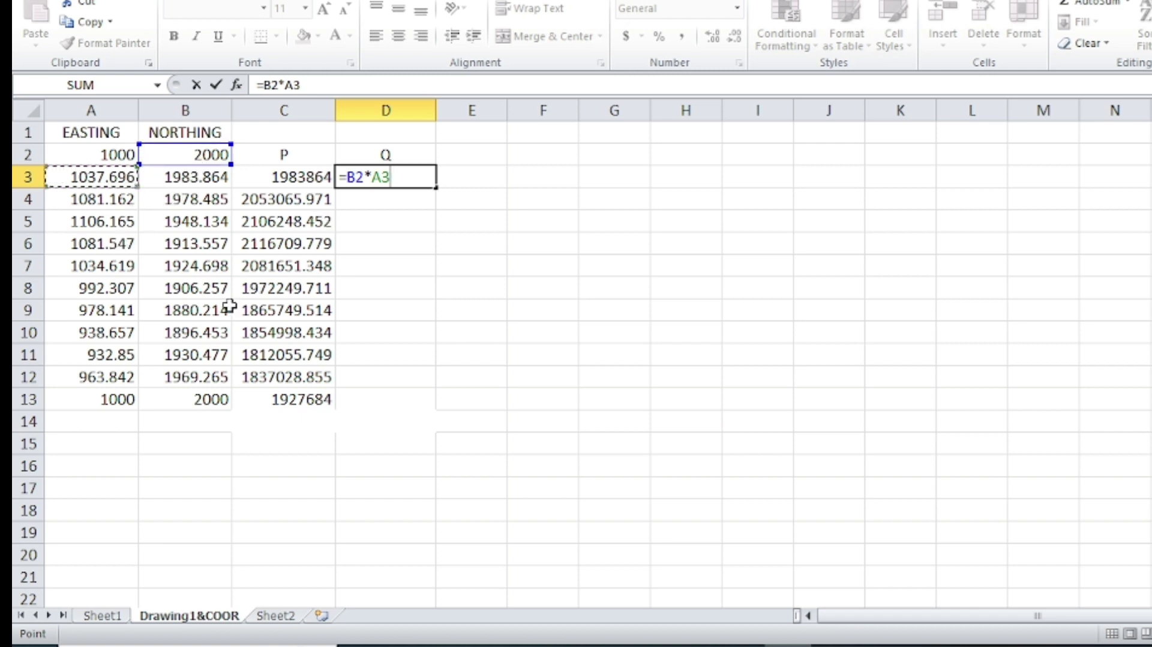
key("Return")
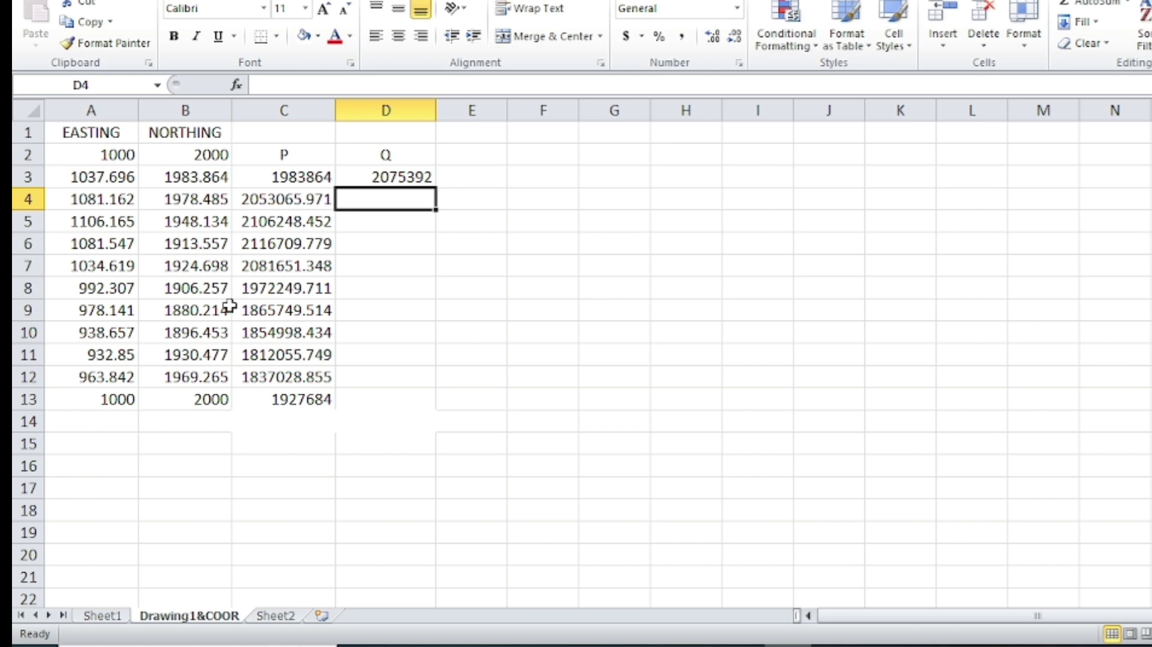
- Fill the Q formula down from D3 to D13
left_click(394, 175)
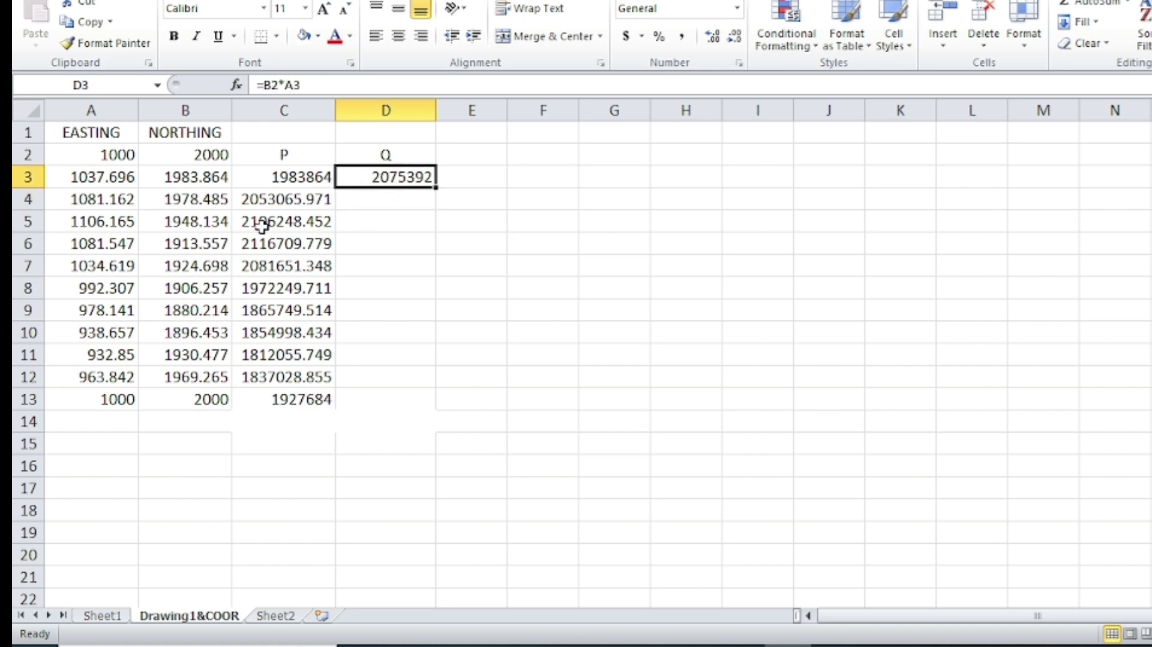
double_click(436, 189)
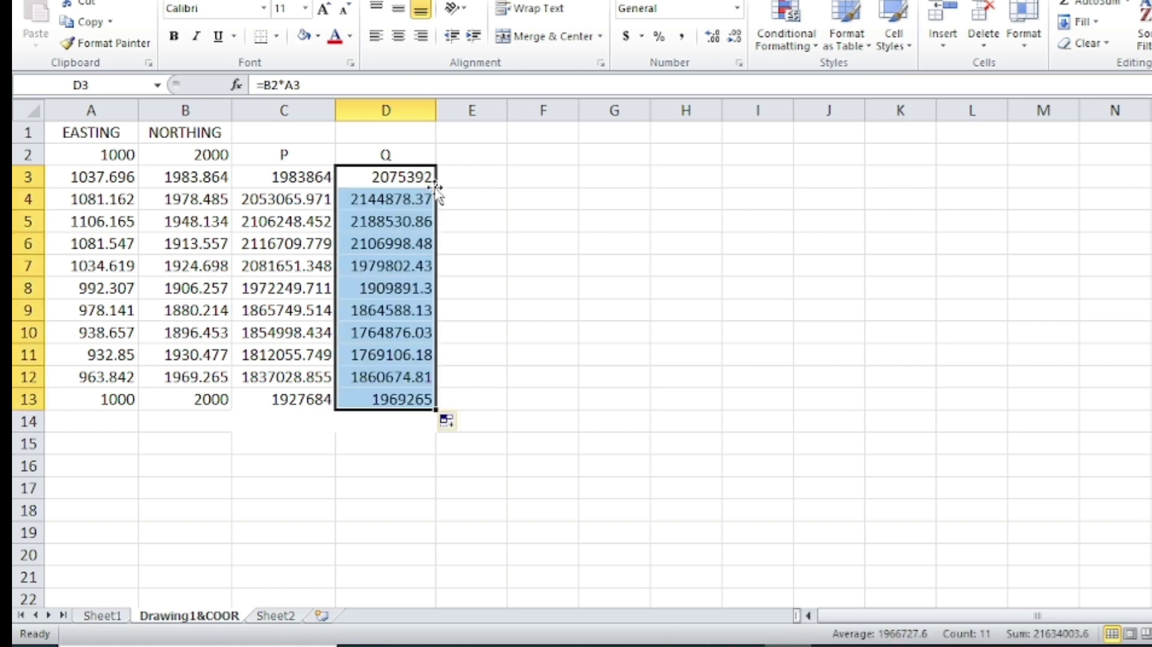
left_click(395, 442)
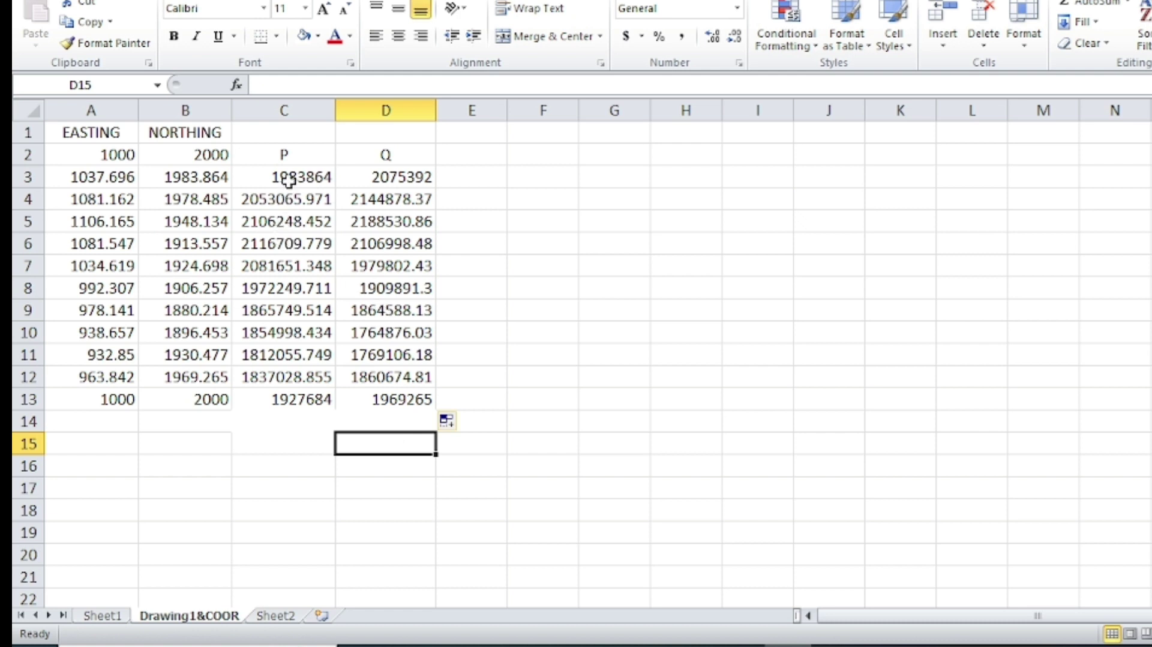
left_click_drag(290, 173, 306, 396)
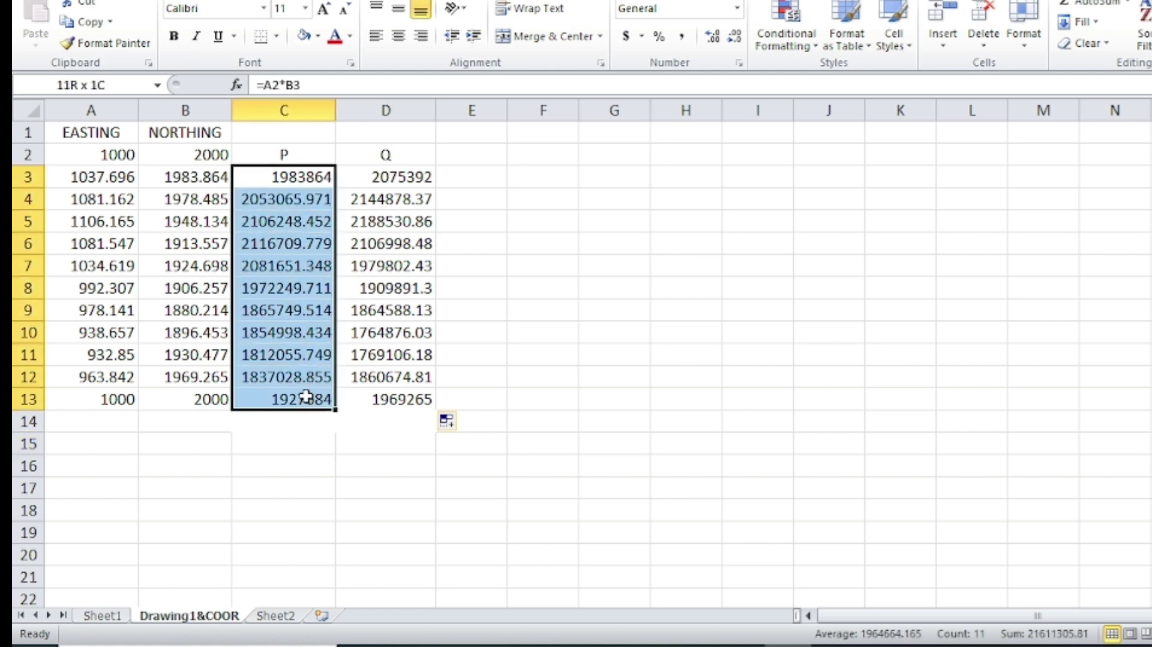
- AutoSum the P column into C14 (21611305.81) and shade it yellow
left_click(1101, 9)
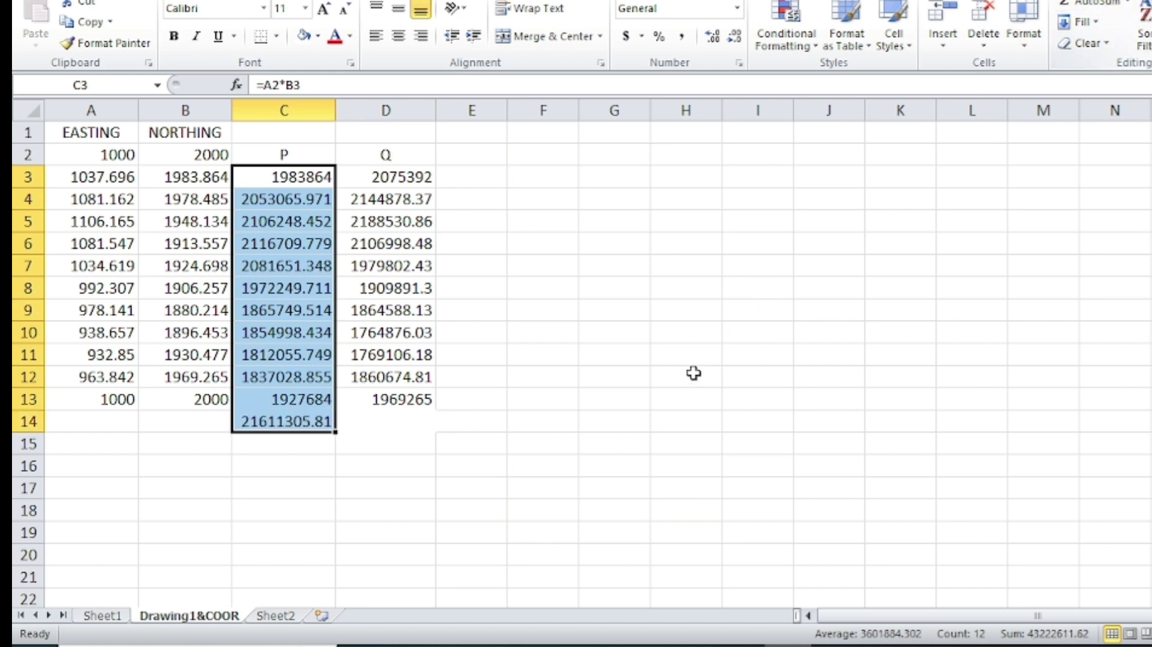
left_click(308, 421)
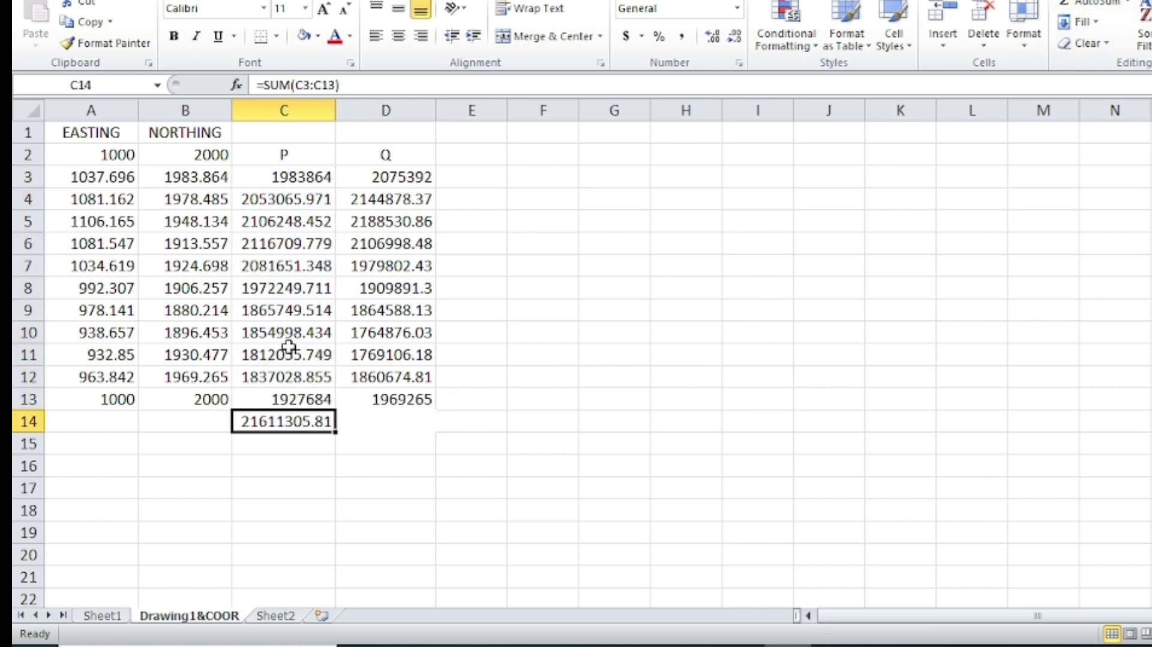
left_click(318, 36)
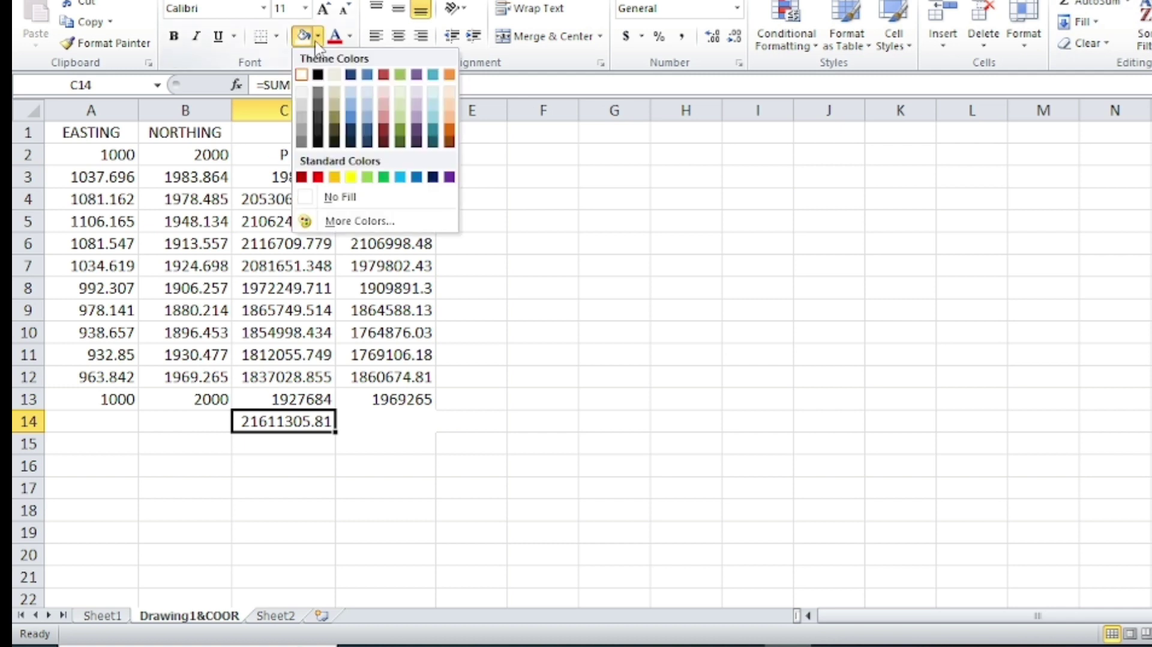
left_click(351, 177)
left_click(458, 465)
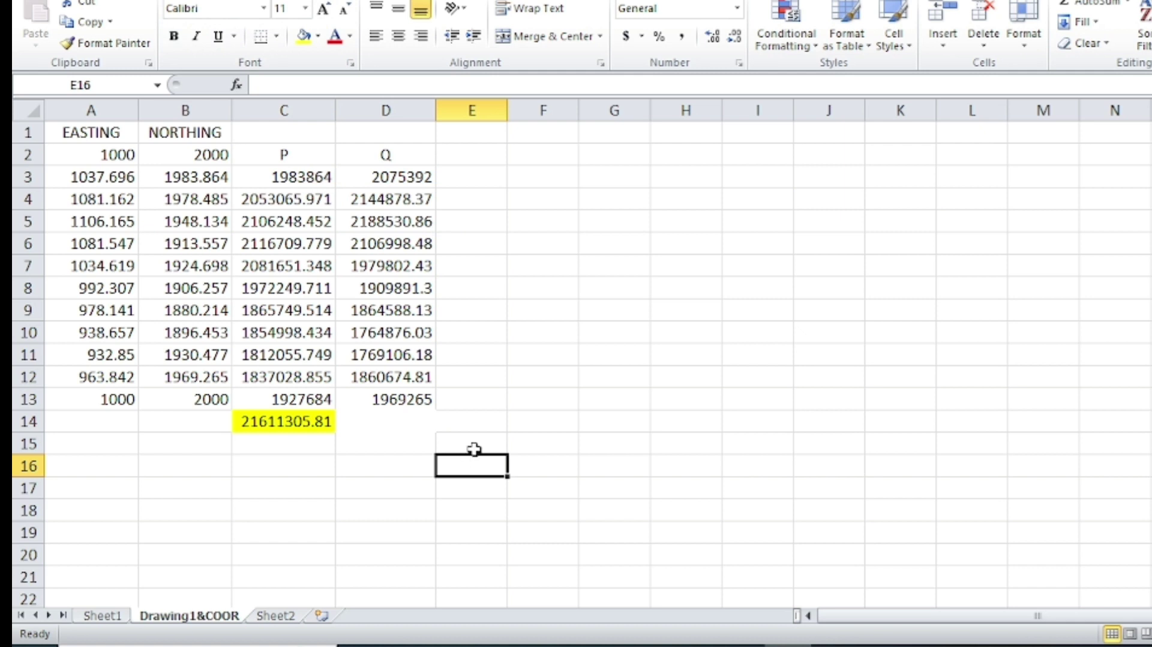
- AutoSum the Q column into D14 (21634003.6) and shade it yellow
left_click_drag(396, 171, 402, 396)
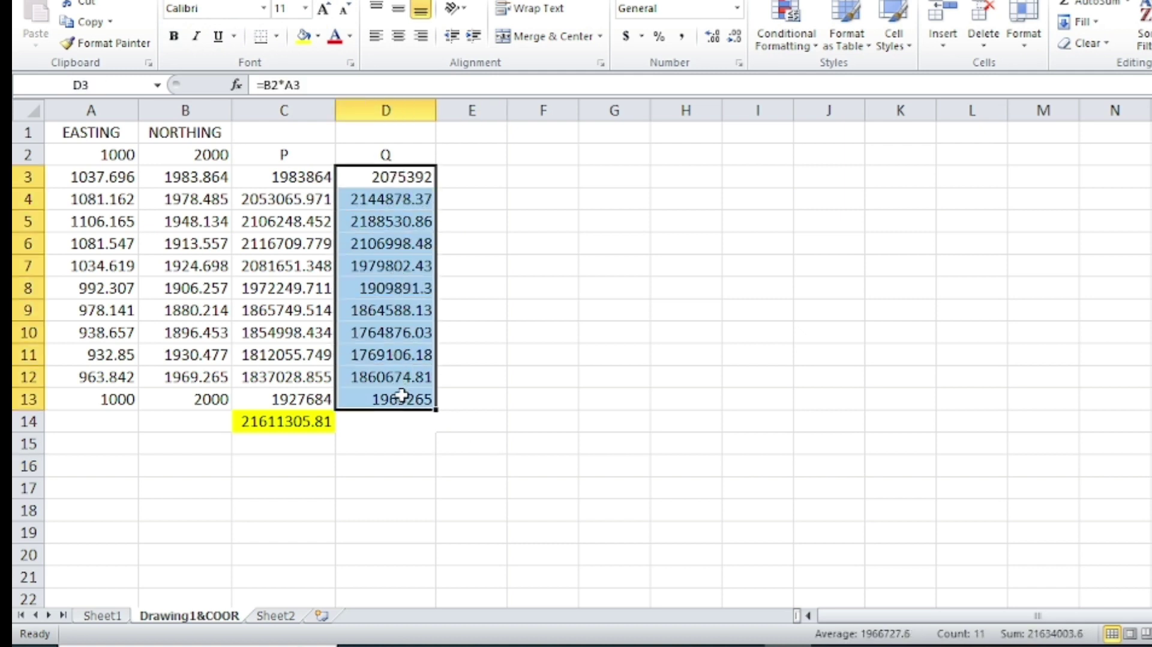
left_click(1104, 11)
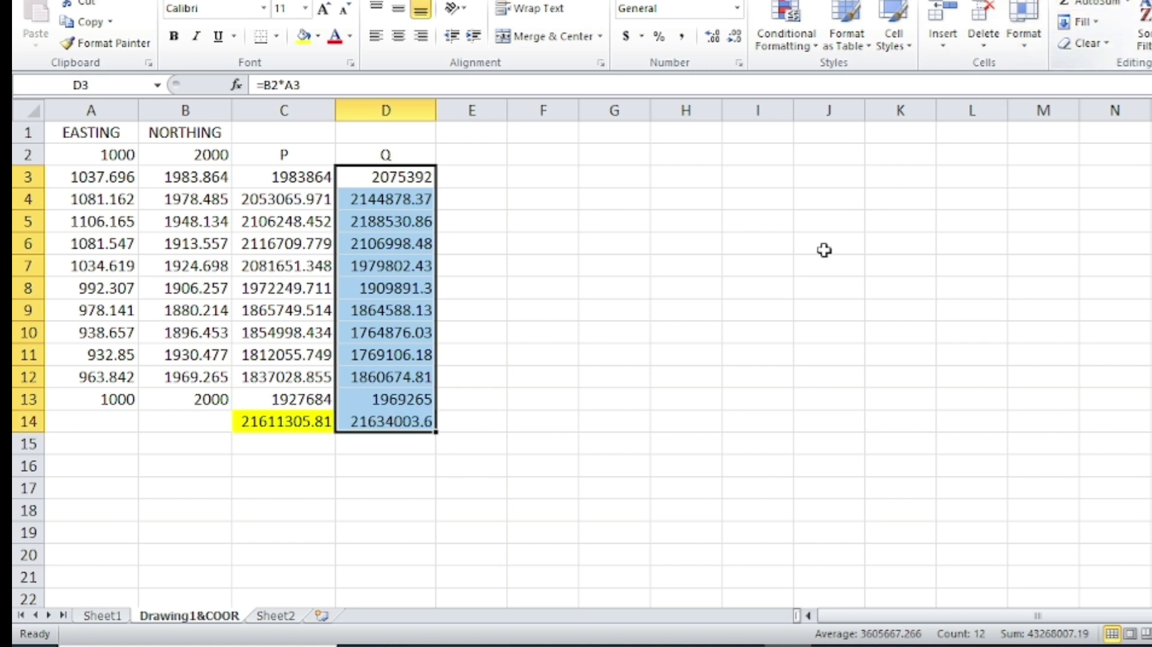
left_click(399, 425)
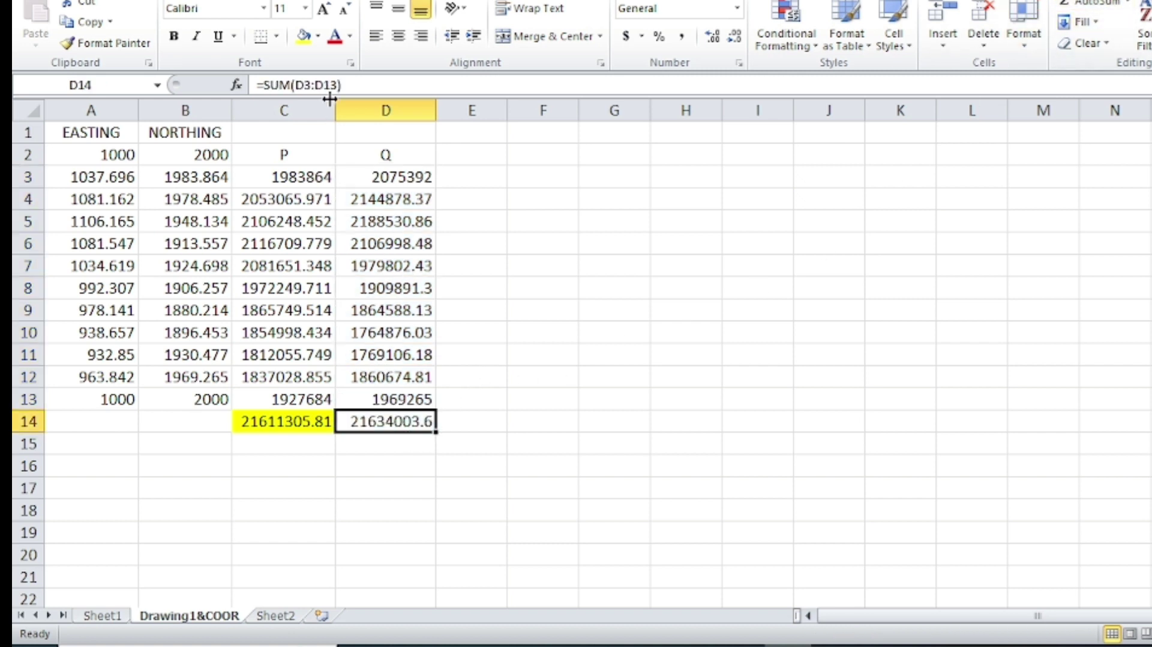
left_click(304, 36)
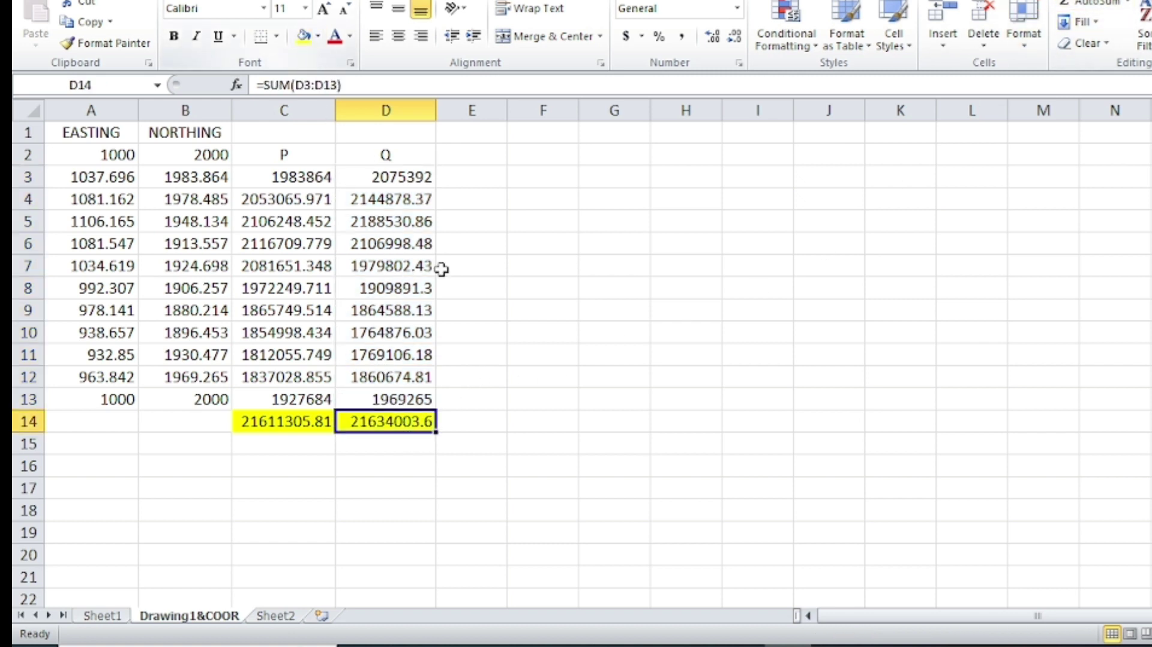
left_click(590, 444)
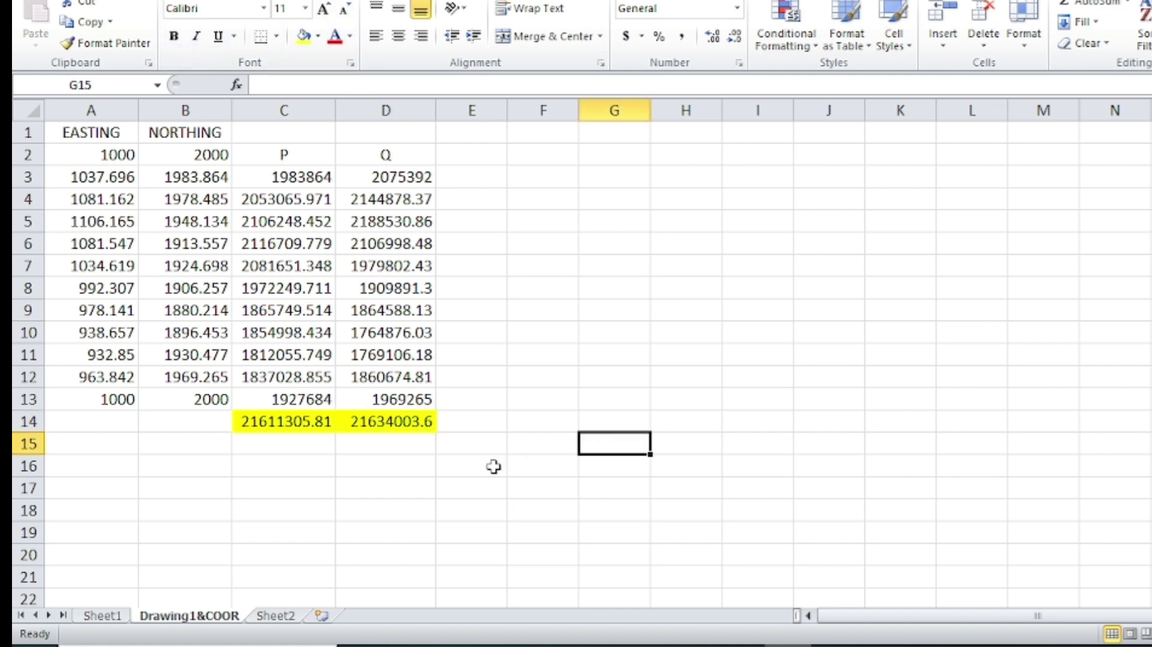
- Insert the AREA = (ΣQ−ΣP)/2 formula picture and position it beside the table
key("alt+n")
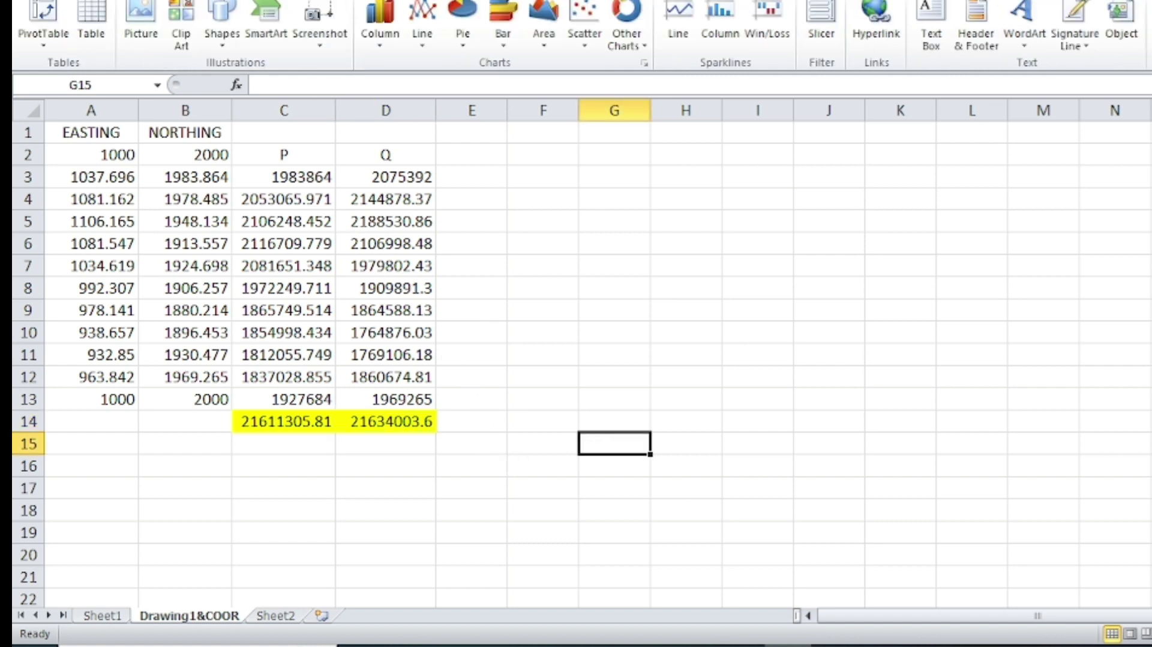
left_click(141, 18)
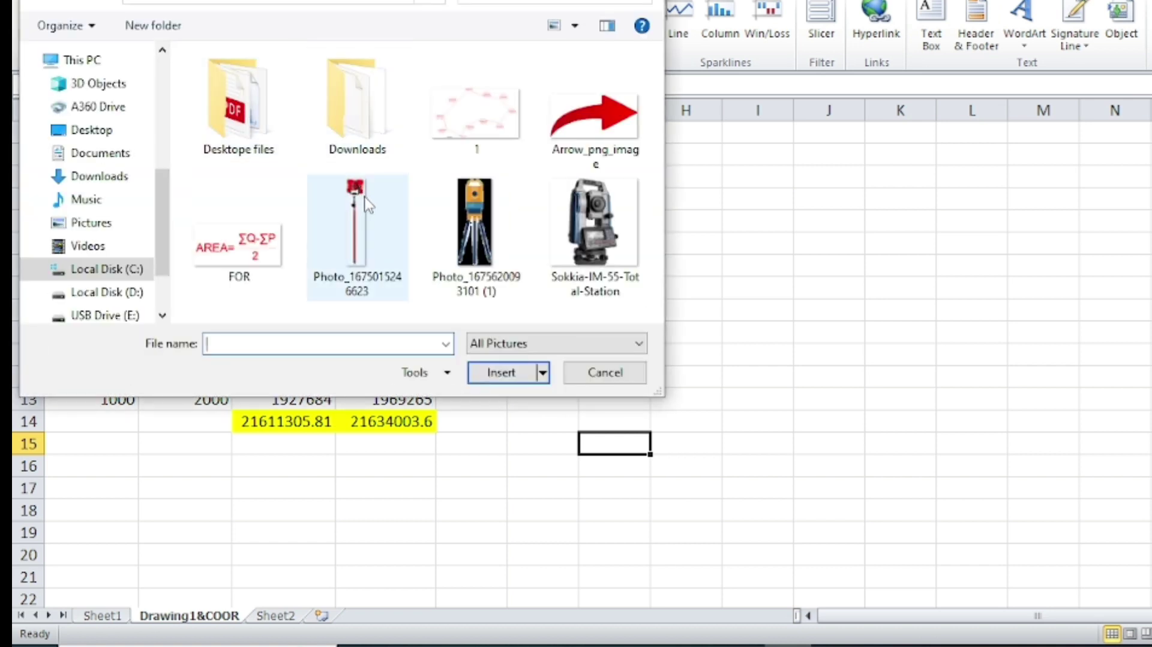
double_click(259, 245)
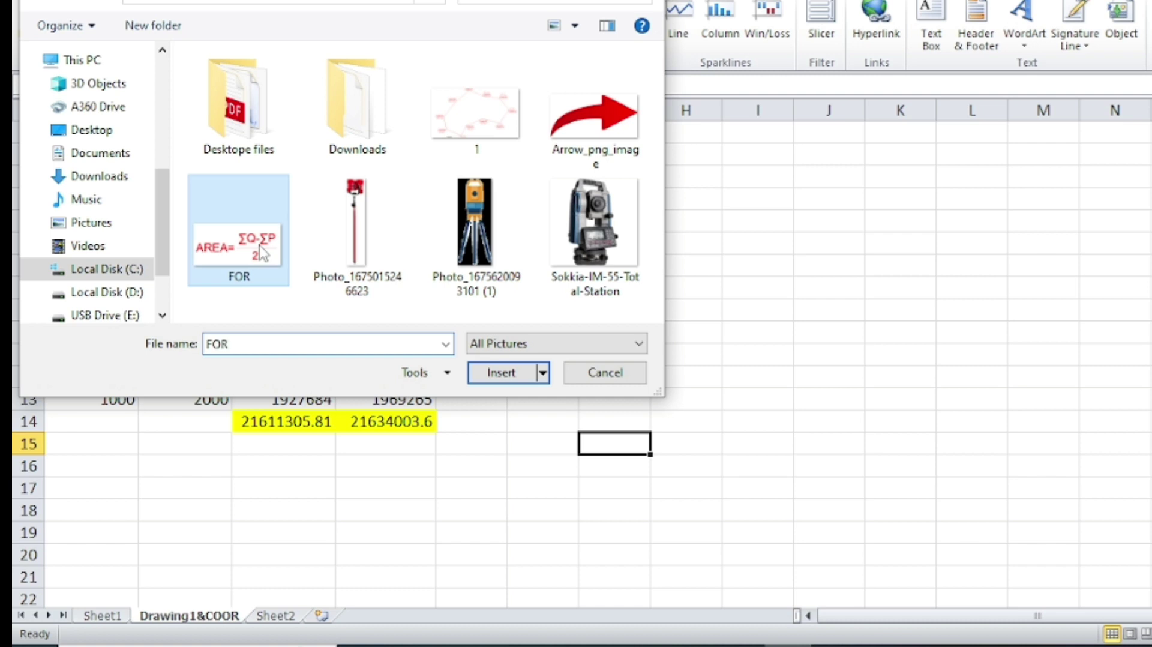
mouse_move(898, 527)
left_mouse_down()
mouse_move(816, 229)
mouse_move(834, 258)
left_mouse_up()
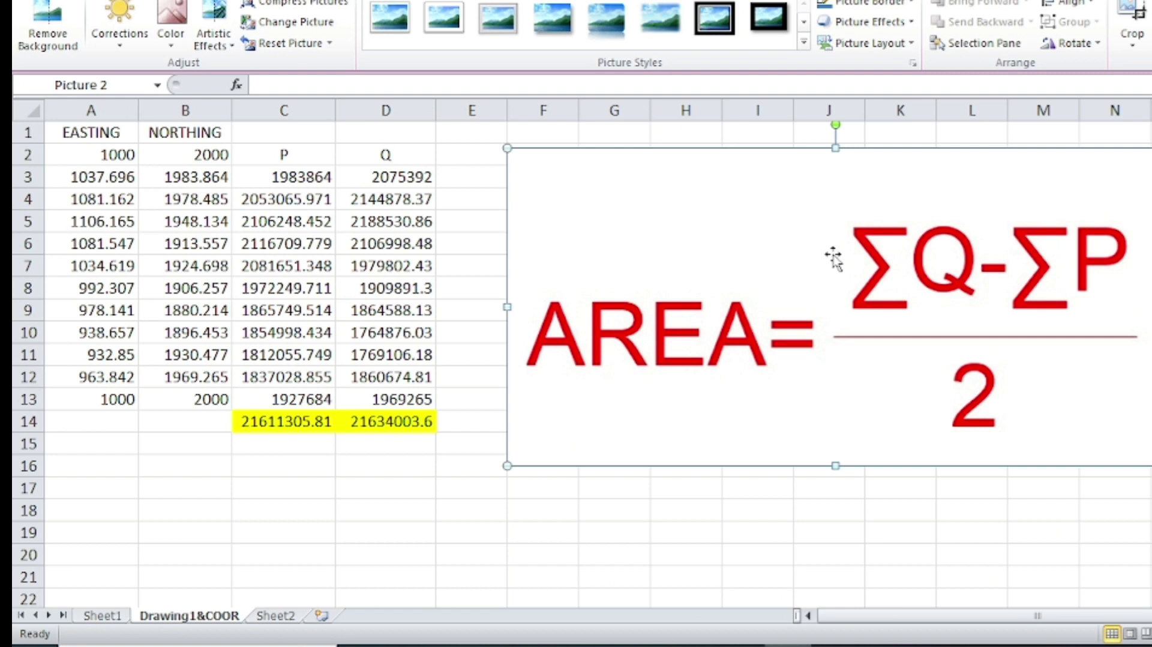
left_click(869, 502)
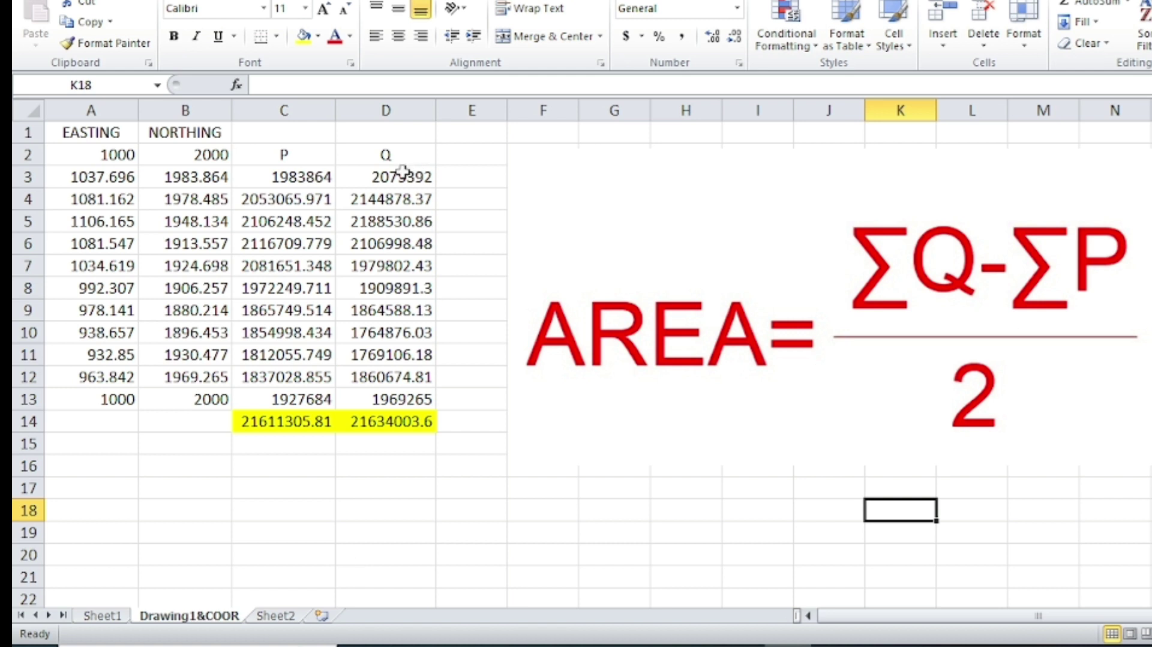
- Enter =D14-C14 in C15, giving the ΣQ − ΣP difference of 22697.78361
left_click(400, 420)
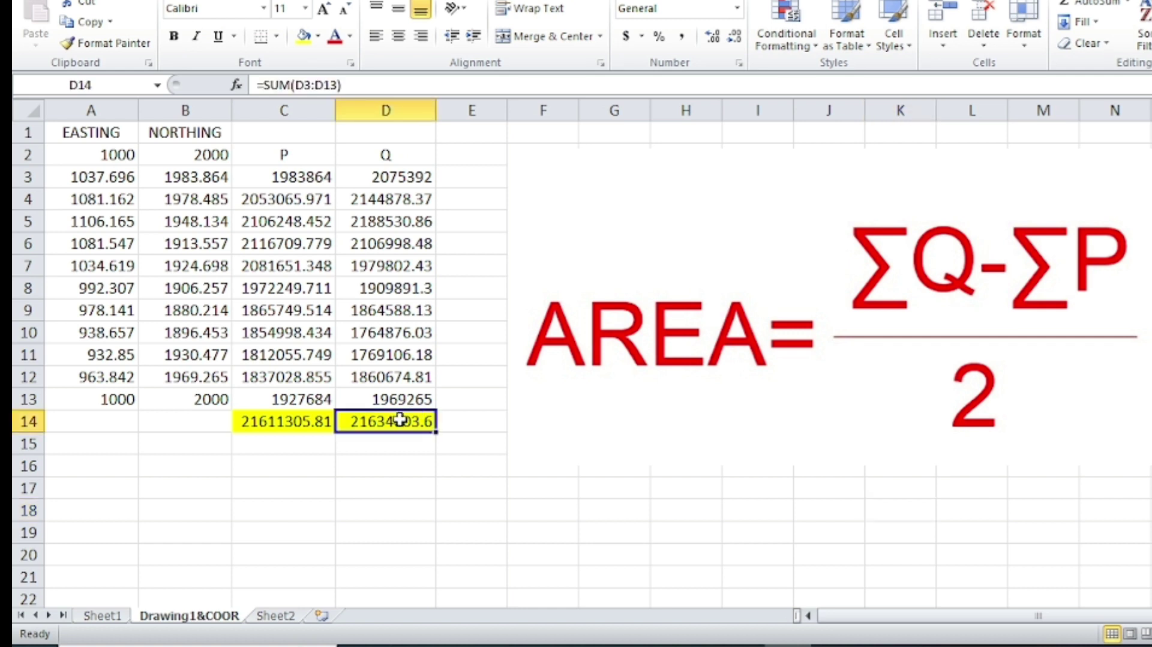
left_click(279, 423)
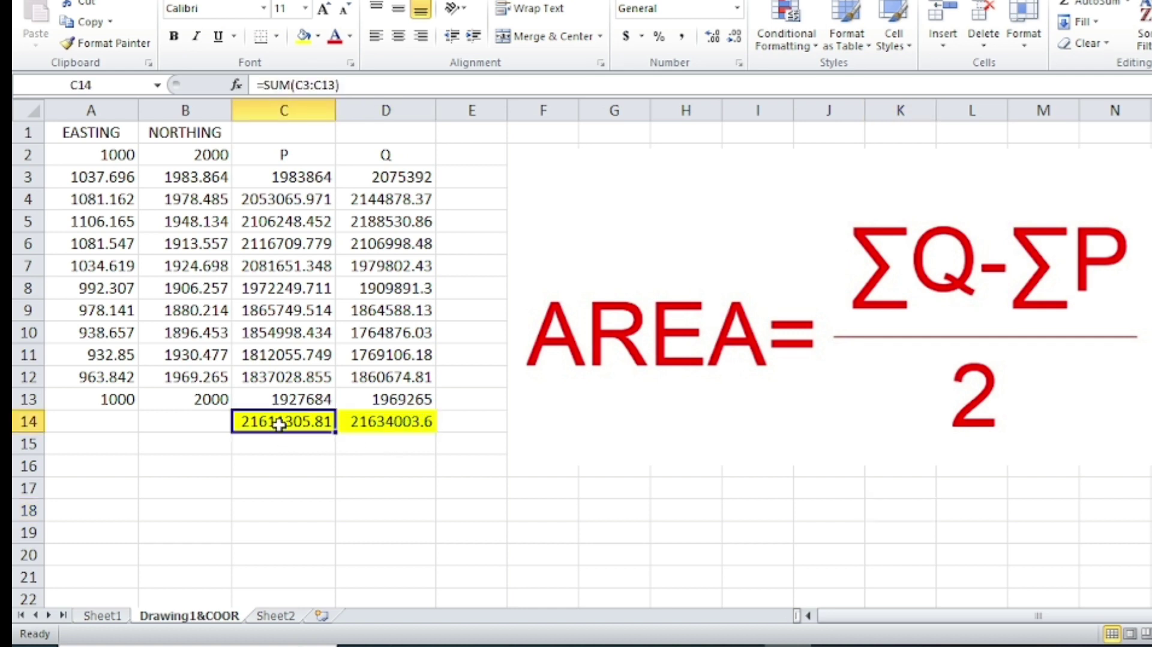
left_click(364, 505)
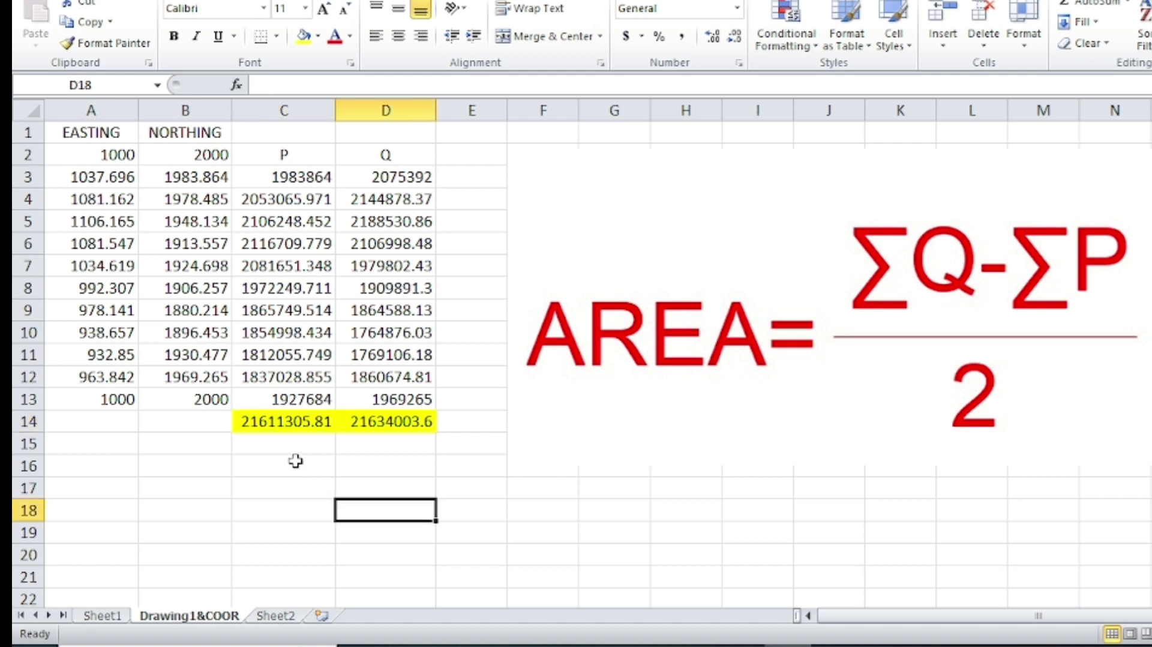
double_click(292, 446)
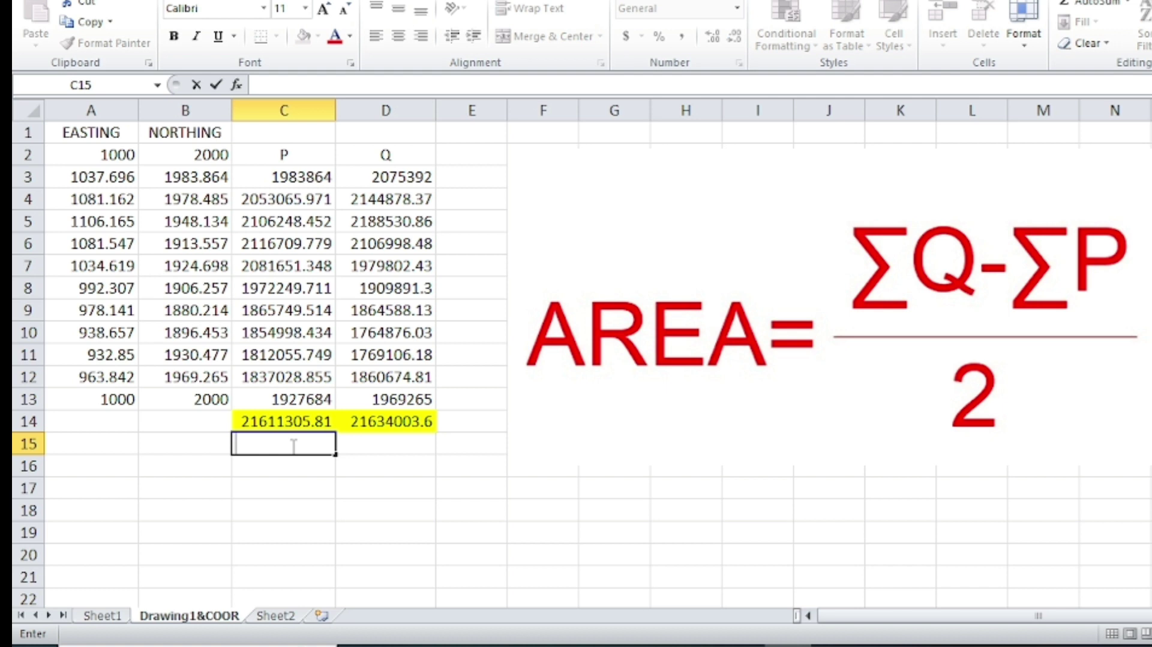
type("=")
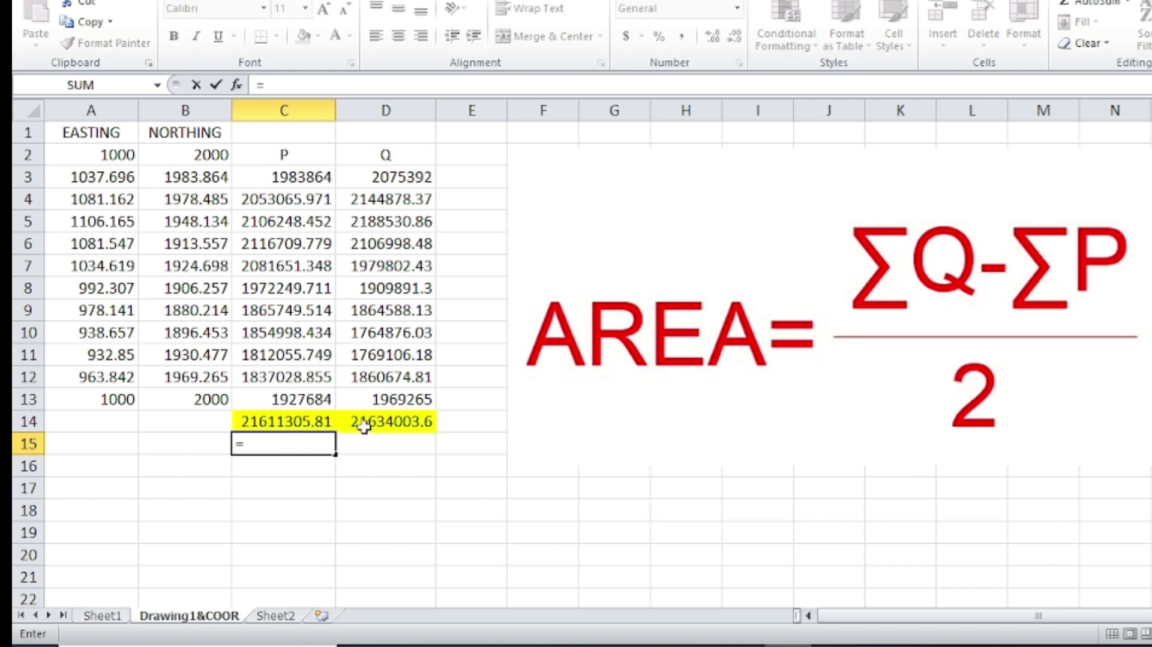
left_click(389, 422)
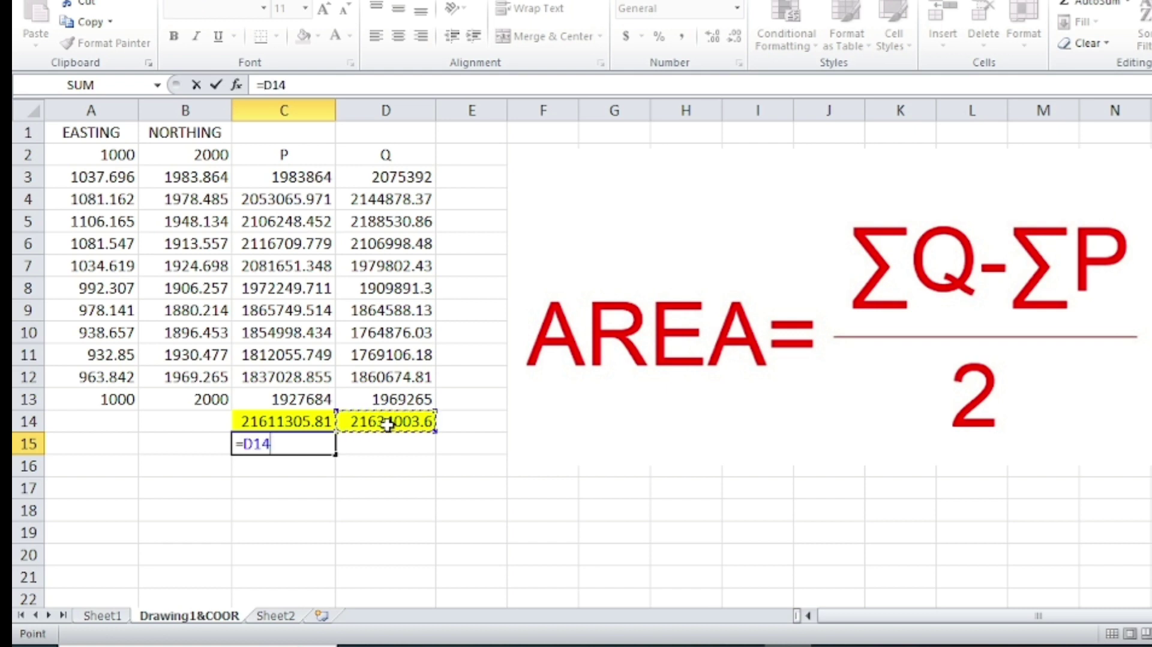
type("-")
left_click(292, 421)
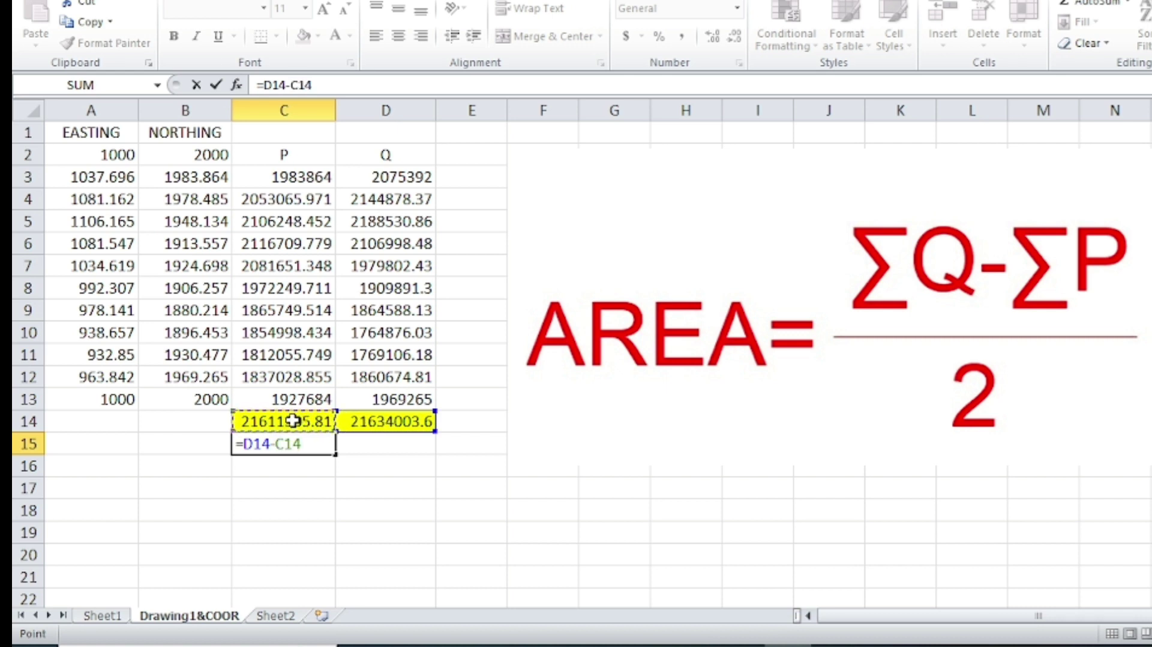
key("Return")
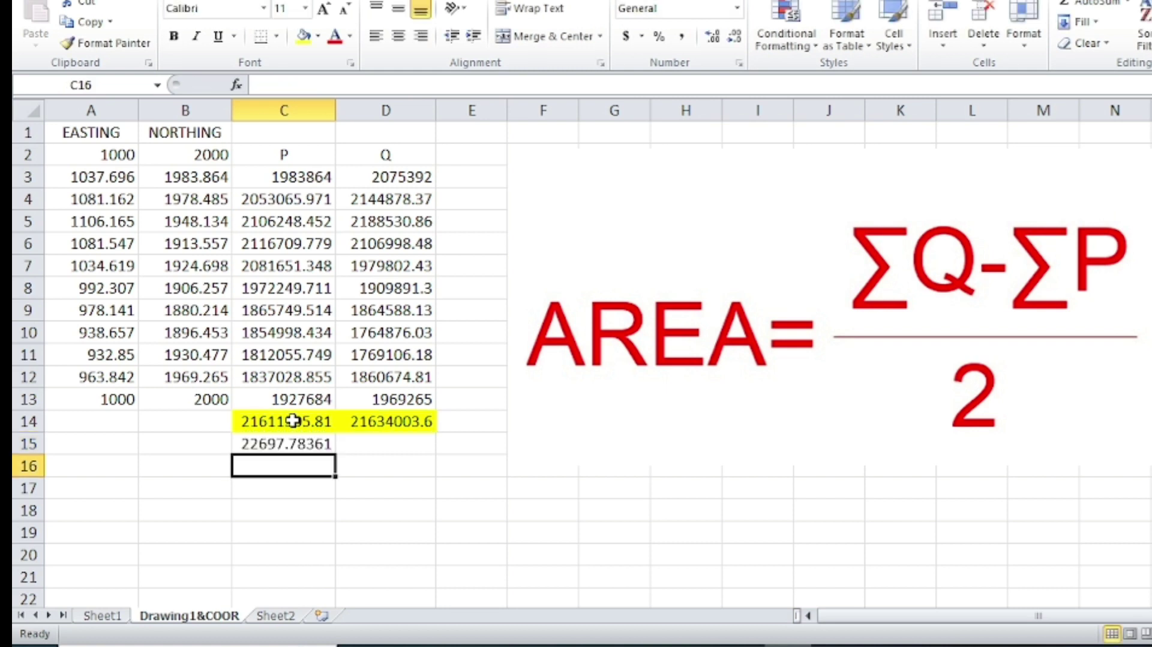
left_click(398, 533)
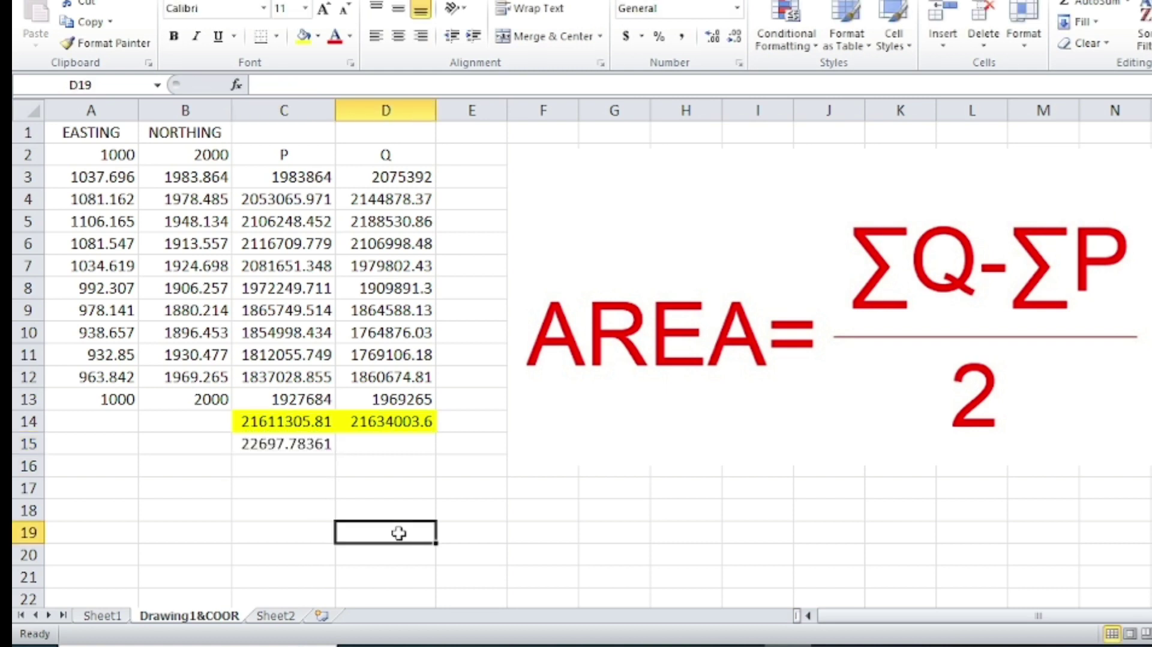
left_click(304, 449)
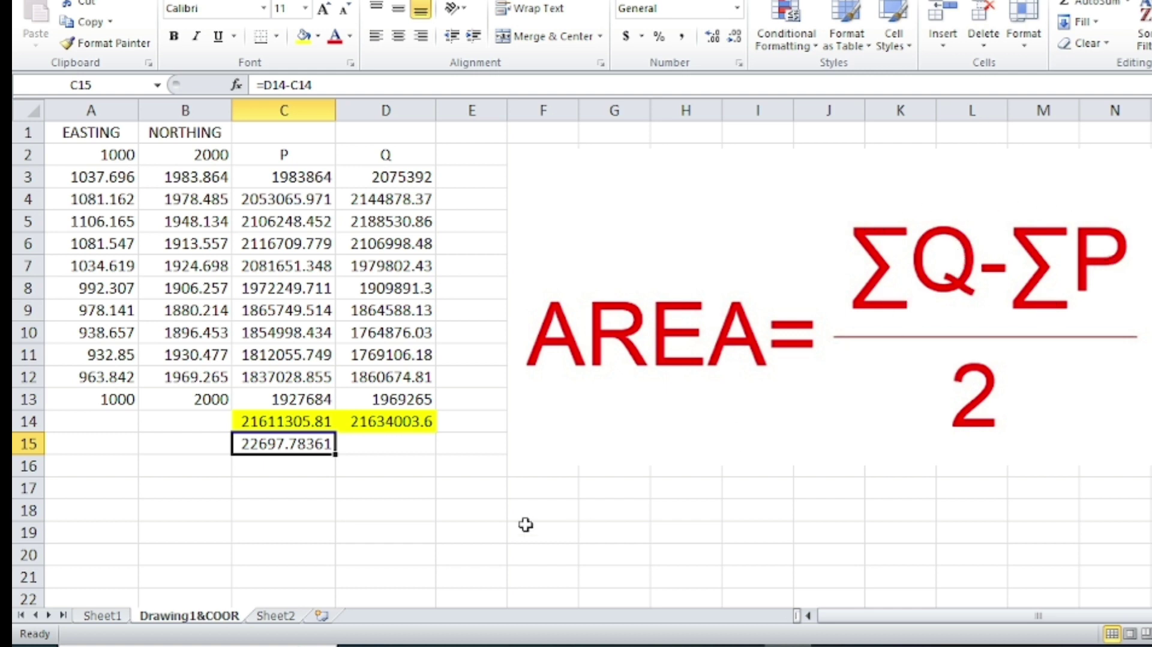
- Enter =C15/2 in C16, giving an area of 11348.8918
double_click(289, 466)
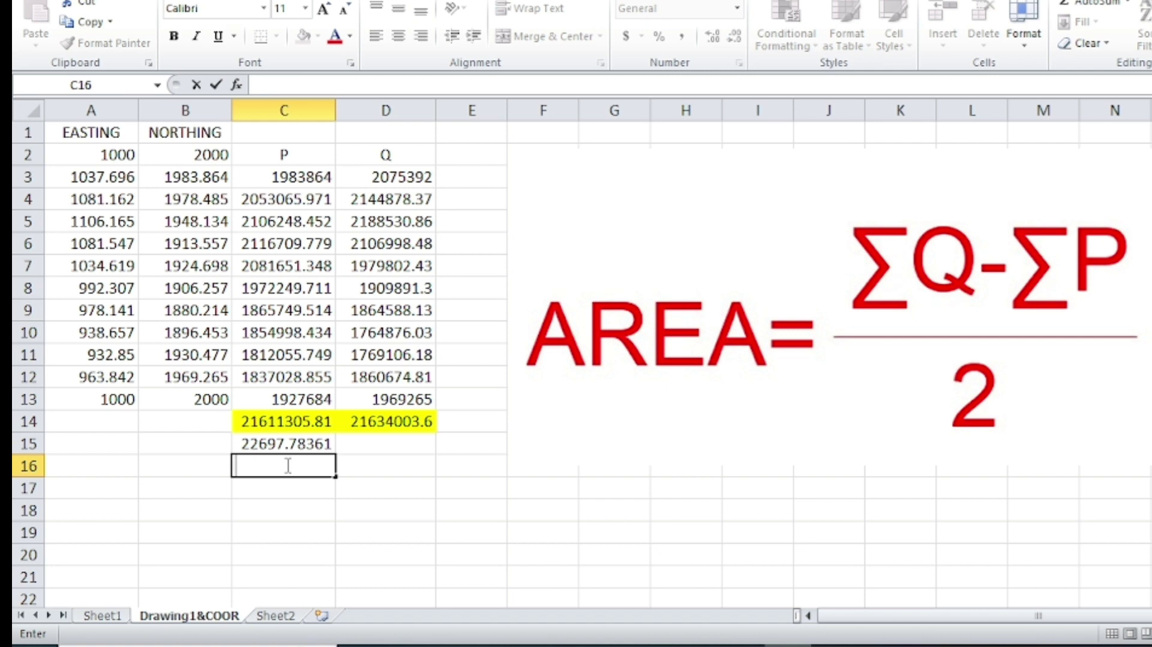
type("=")
left_click(282, 444)
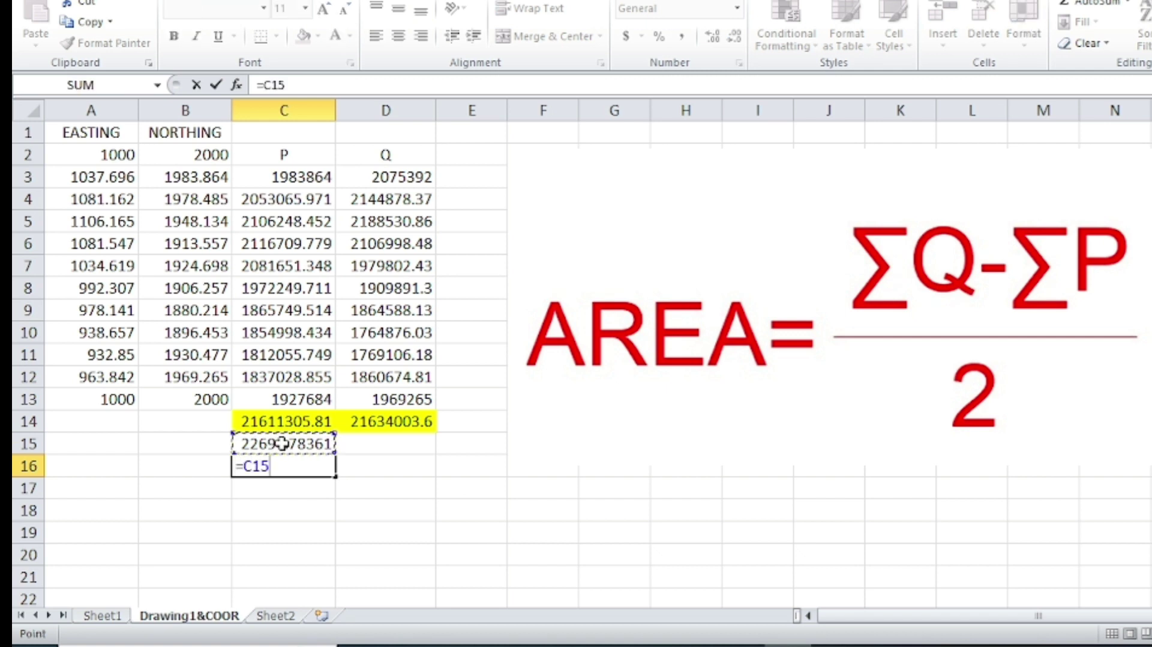
type("/")
type("2")
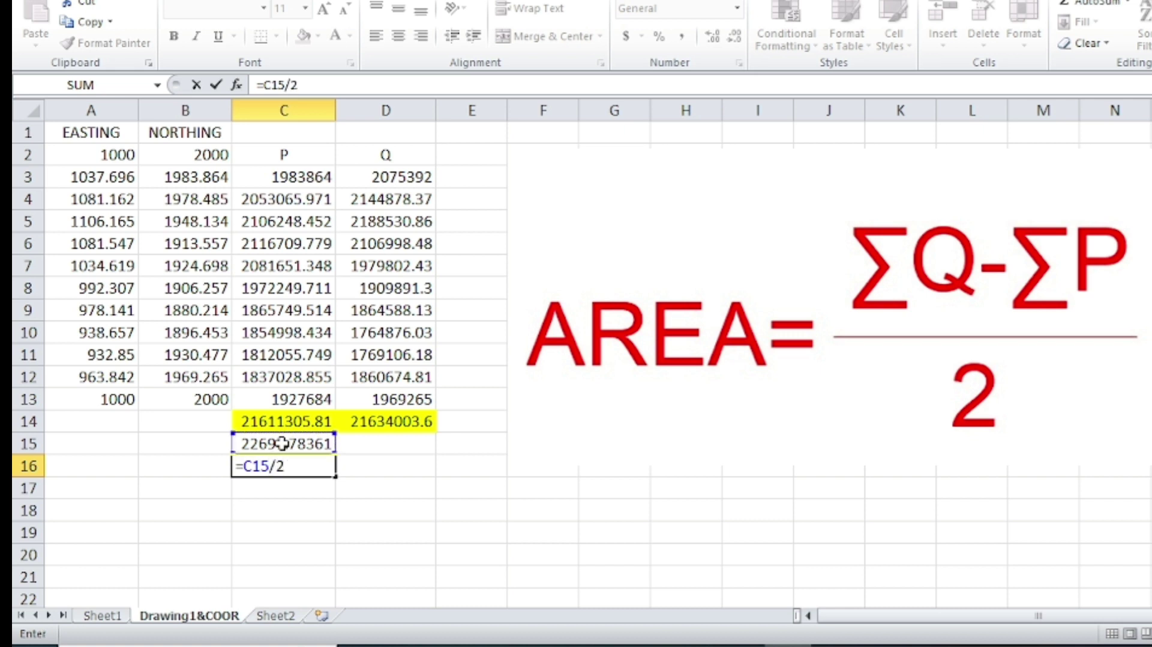
key("Return")
left_click(307, 466)
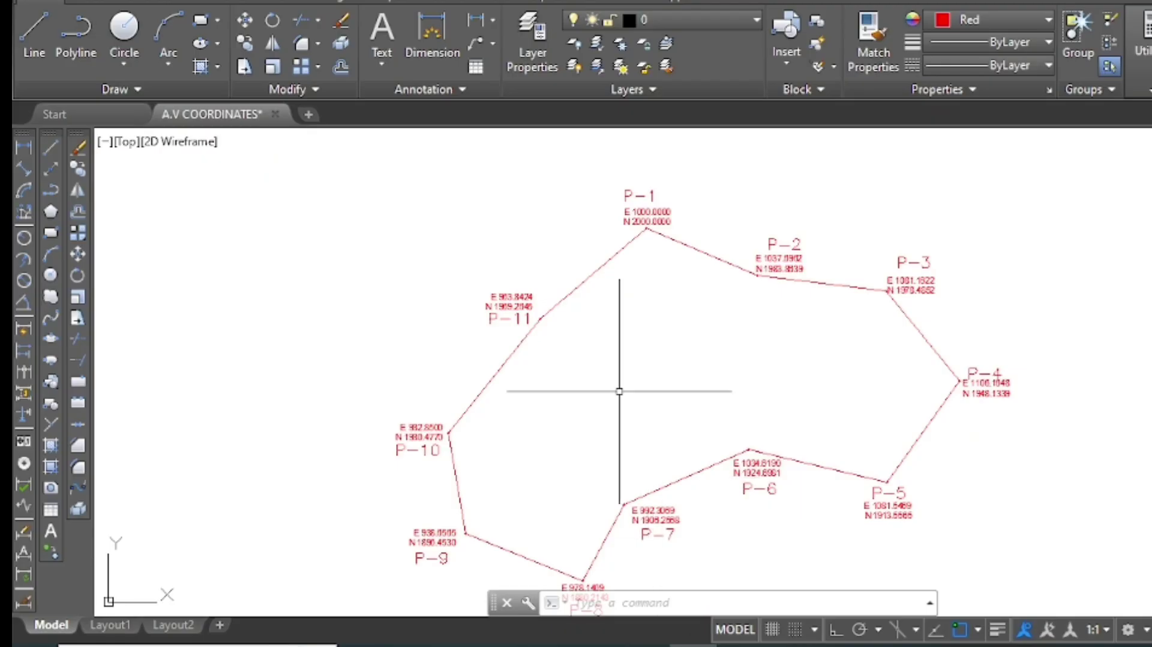
- Measure the boundary polyline with AREA Object: Area 11348.8842, Perimeter 464.9196
type("AREA")
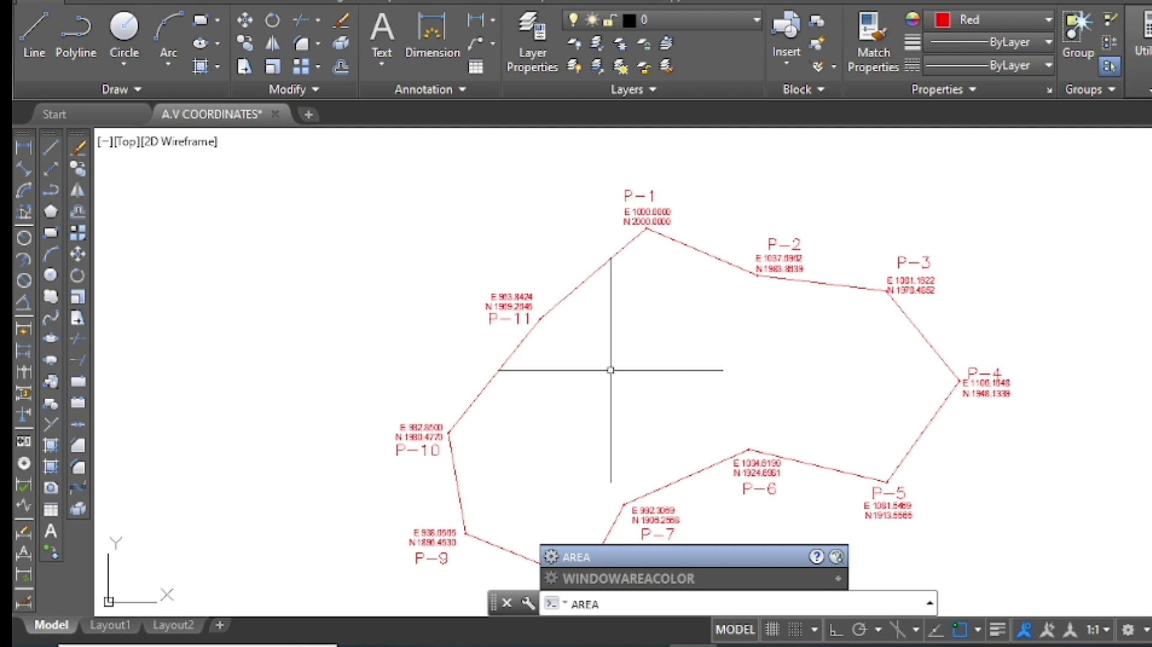
key("Return")
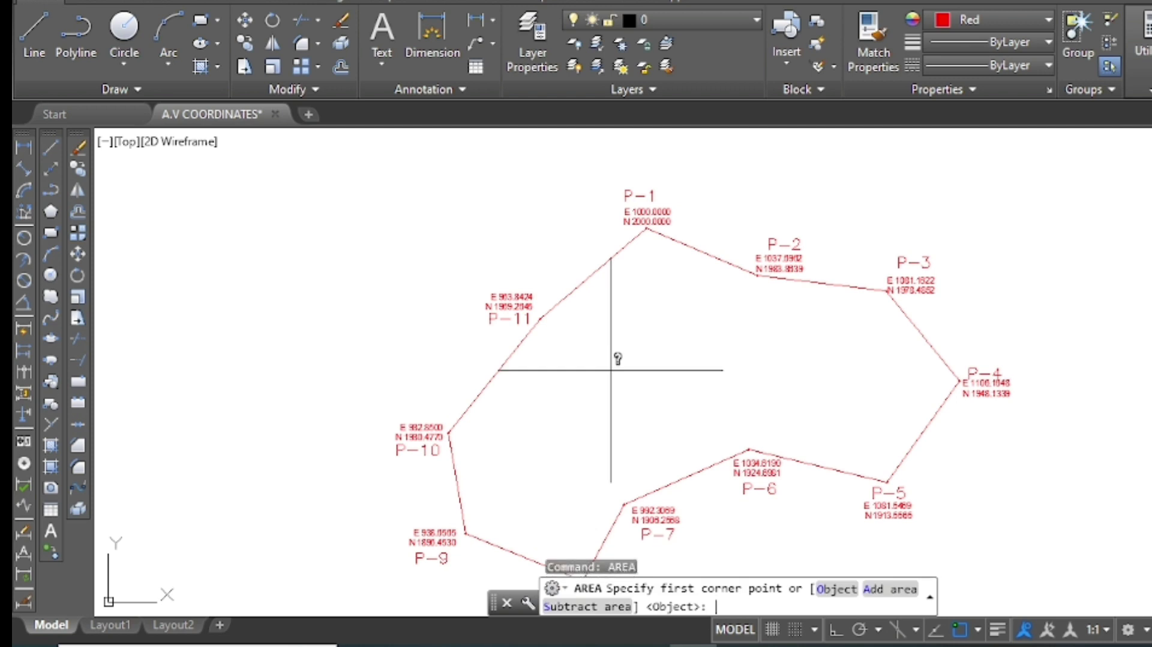
left_click(837, 590)
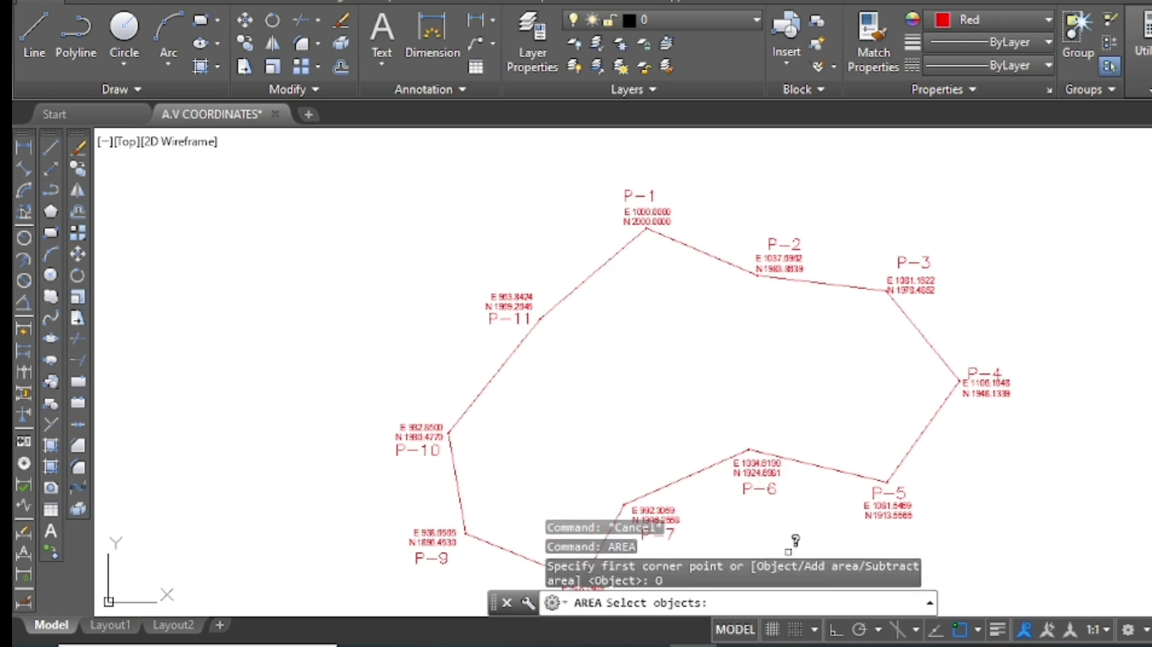
left_click(601, 266)
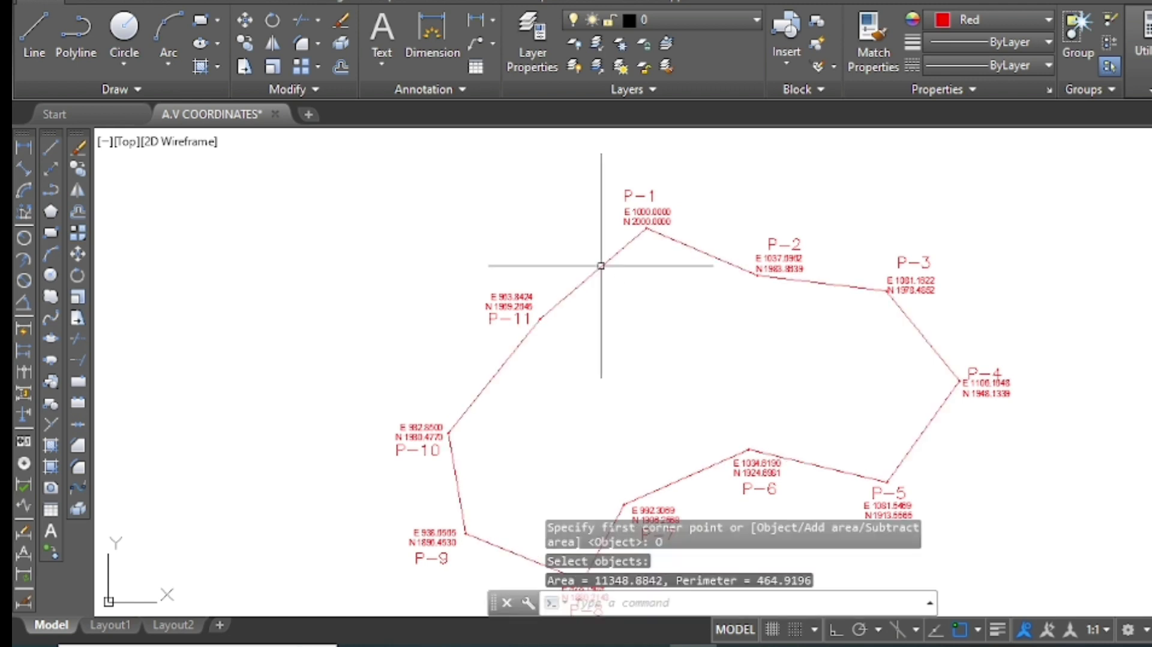